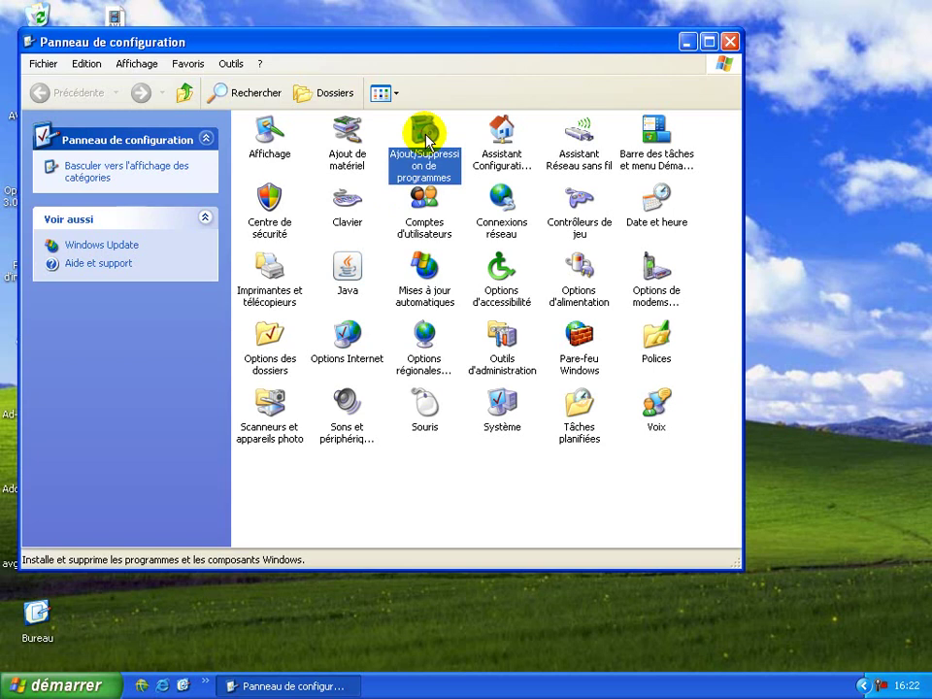
Open Ajout/Suppression de programmes and review the installed programs and the sources for adding new programs
mouse_move(427, 141)
left_mouse_down()
mouse_move(427, 155)
mouse_move(422, 133)
left_mouse_up()
double_click(429, 139)
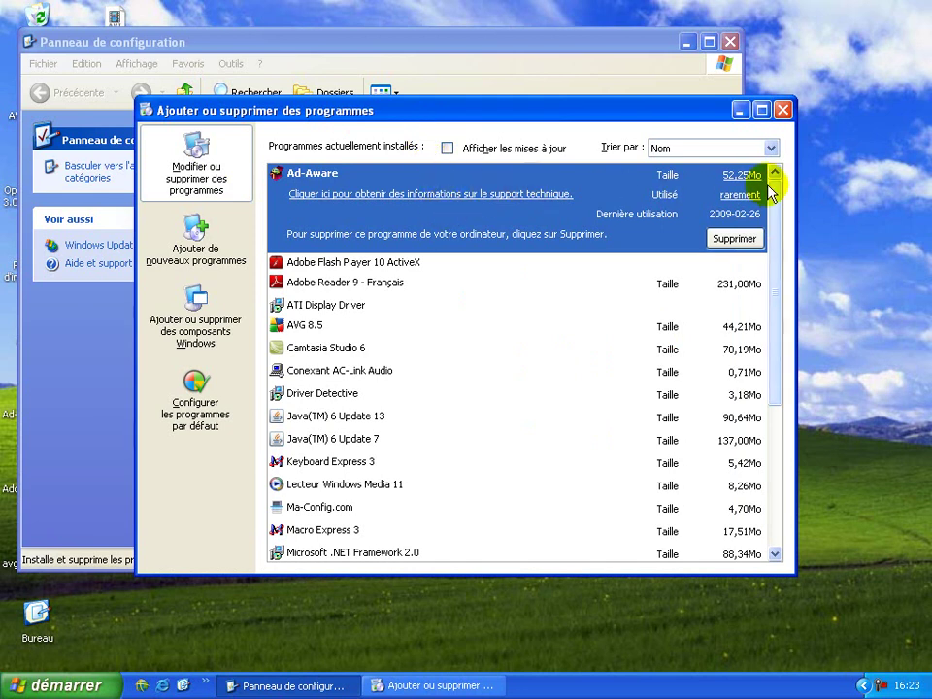
mouse_move(772, 198)
left_mouse_down()
mouse_move(774, 347)
mouse_move(770, 177)
left_mouse_up()
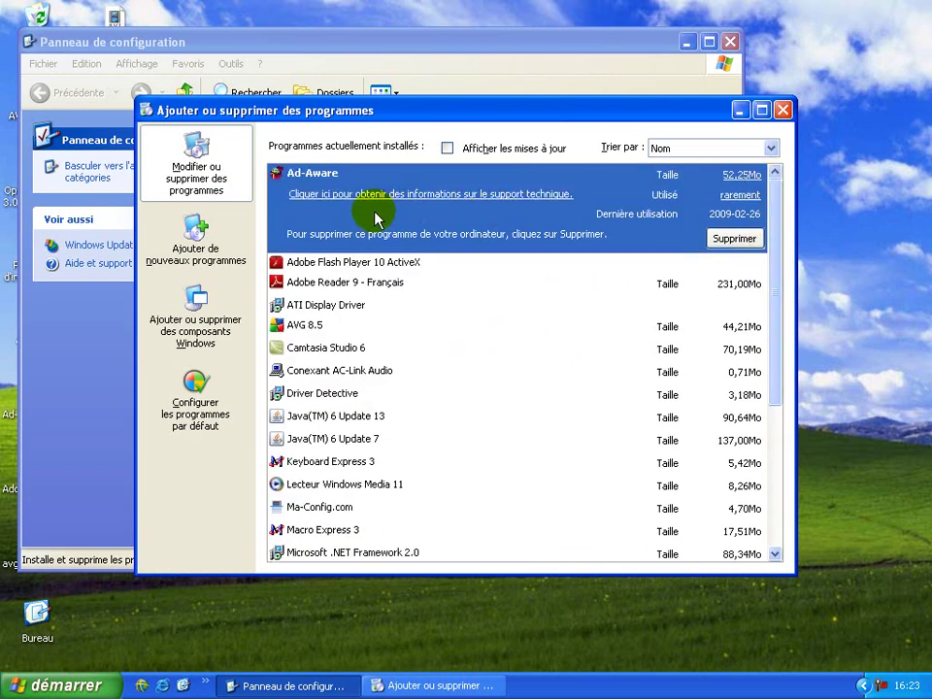
left_click(464, 202)
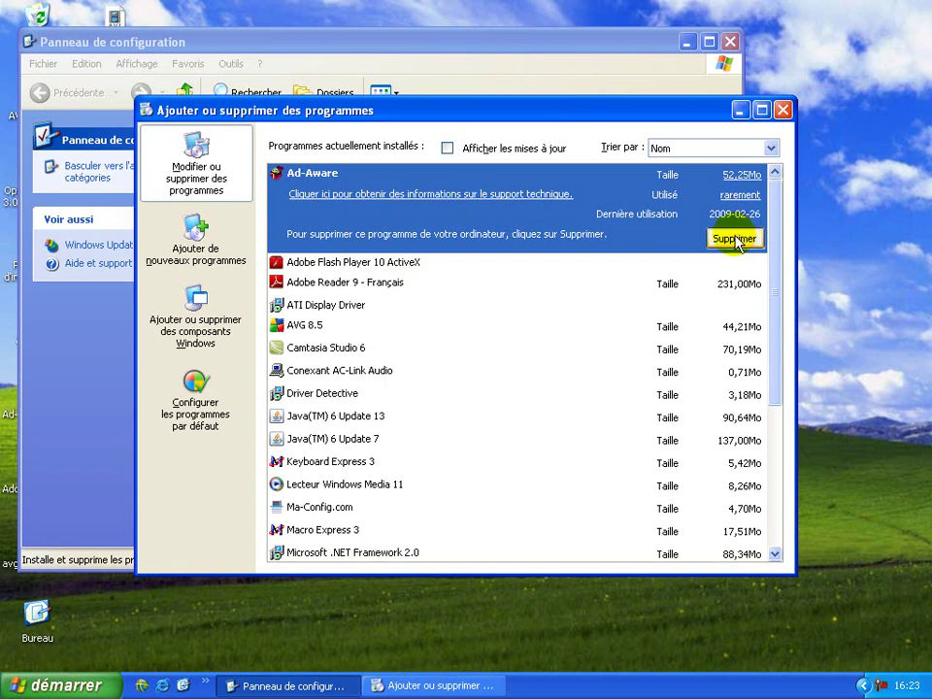
left_click_drag(778, 201, 760, 191)
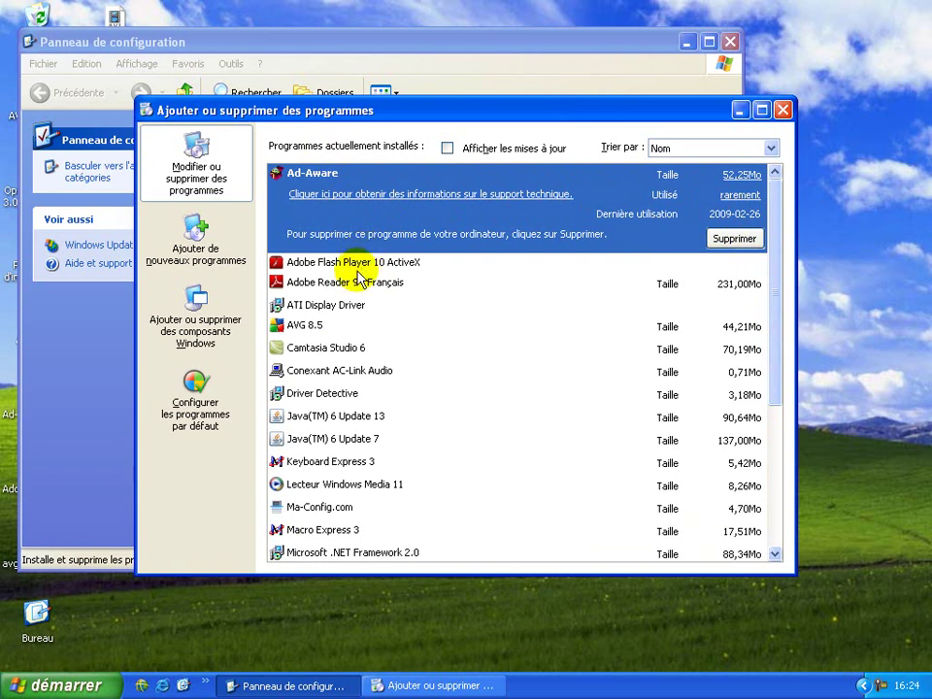
left_click(197, 238)
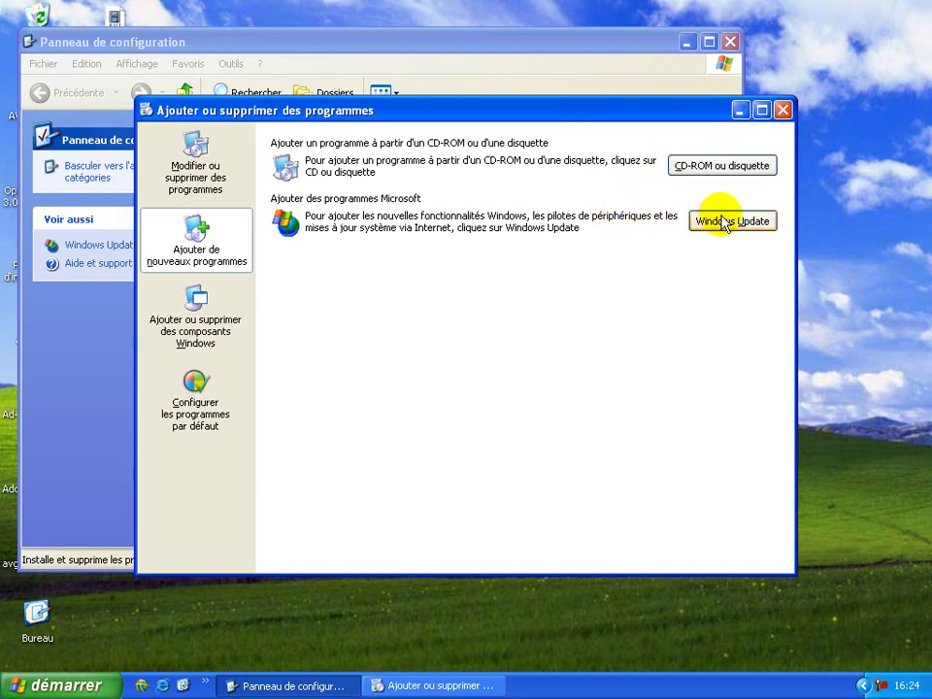
Start the Windows components wizard and deselect the MSN Explorer component
left_click(199, 312)
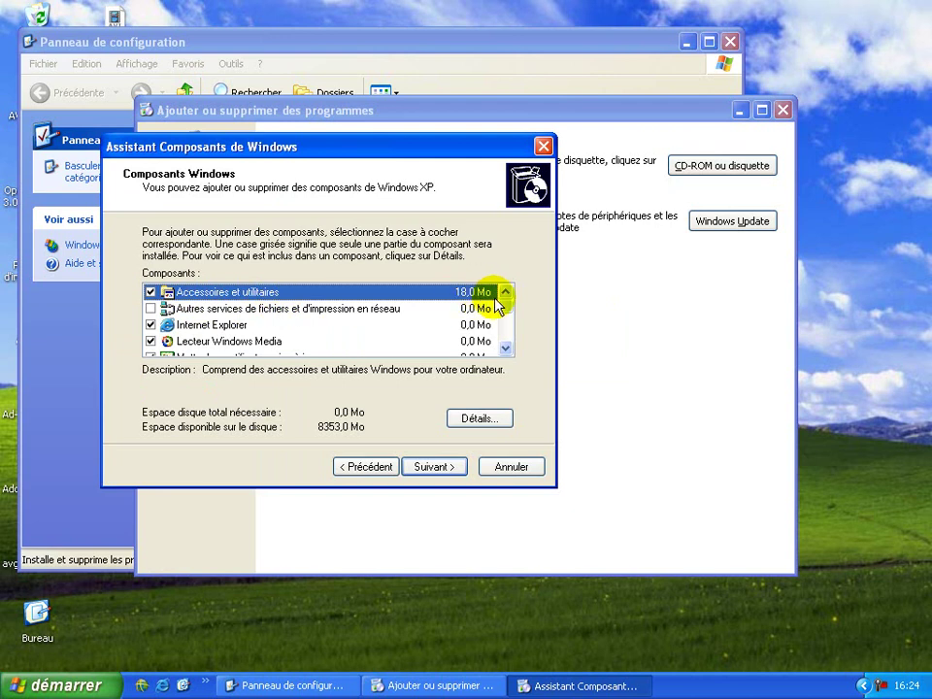
mouse_move(510, 312)
left_mouse_down()
mouse_move(507, 341)
mouse_move(506, 312)
left_mouse_up()
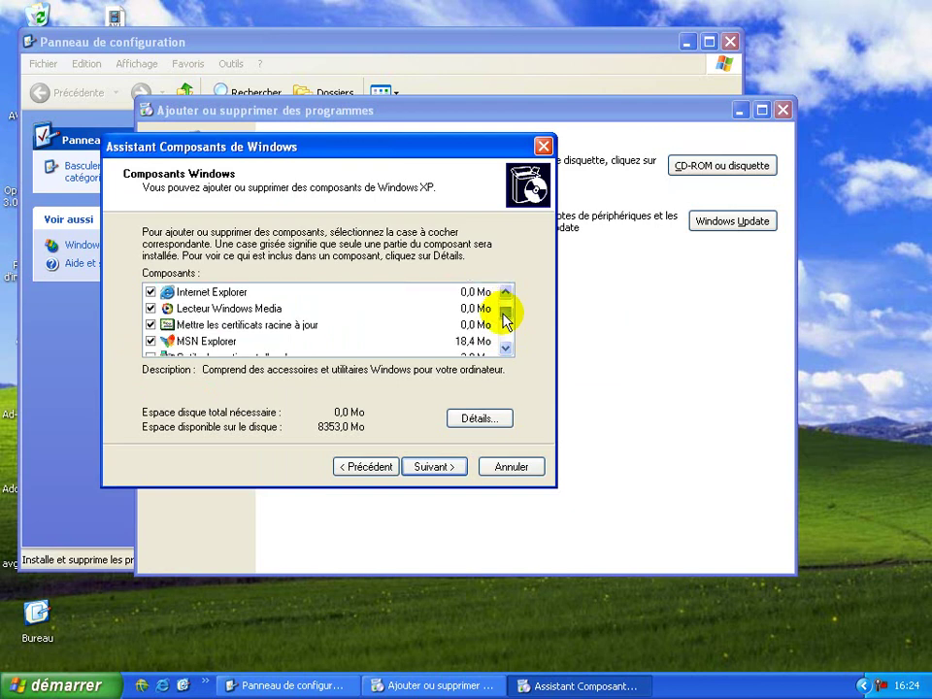
left_click(152, 341)
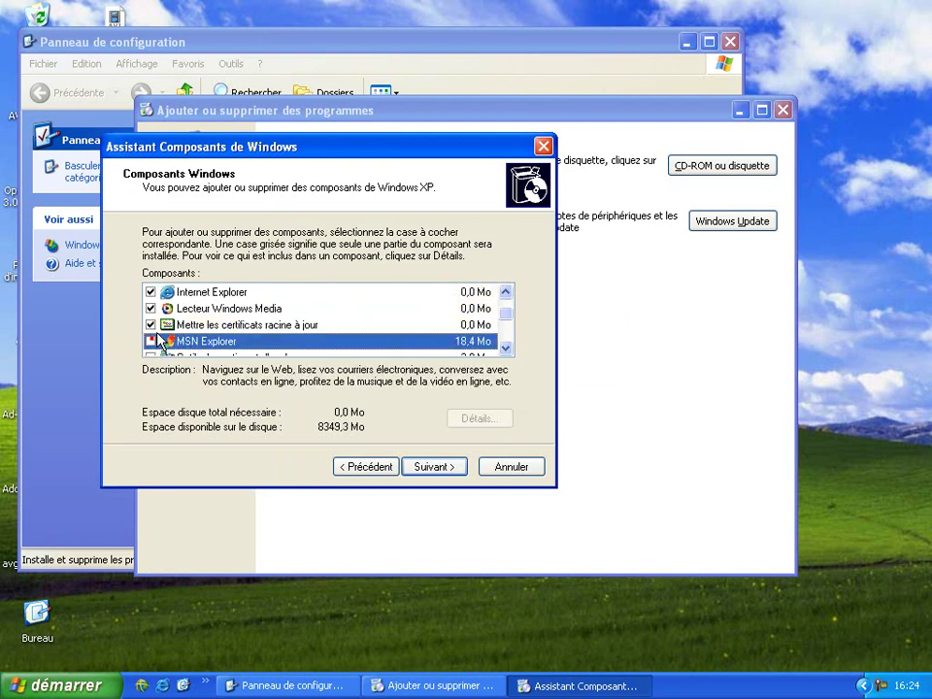
Deselect the Windows Messenger component and run the components wizard through to its end
left_click(506, 349)
left_click(506, 350)
left_click(506, 350)
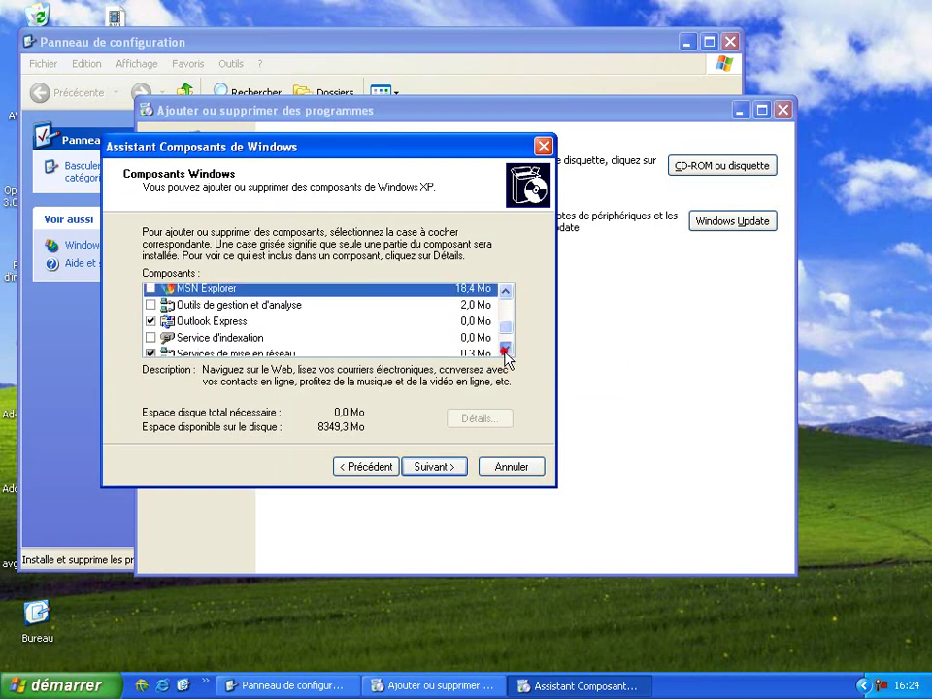
left_click(506, 350)
left_click(506, 349)
left_click(506, 349)
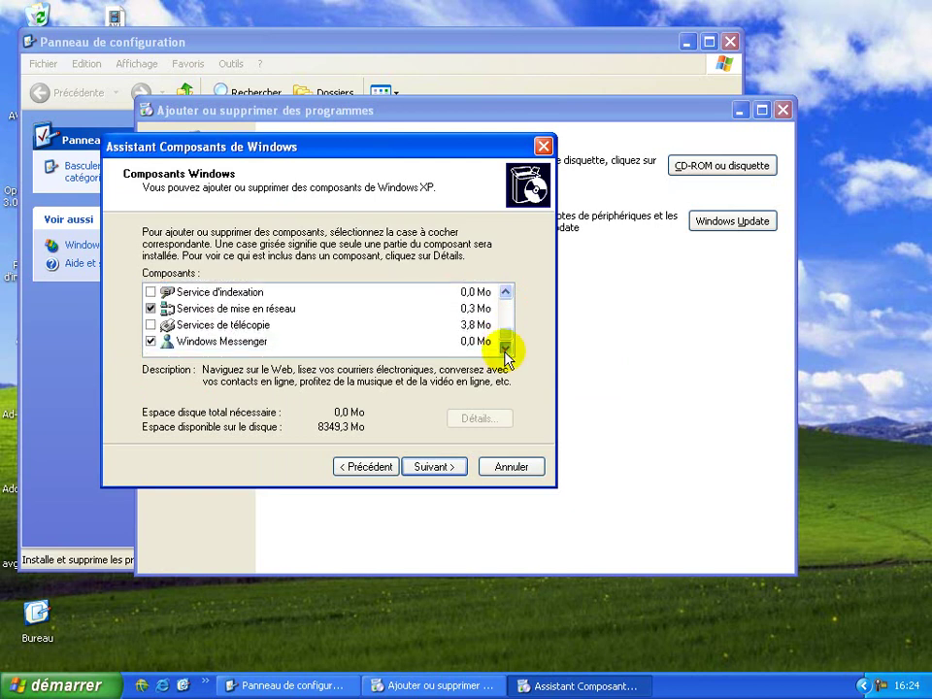
left_click(148, 340)
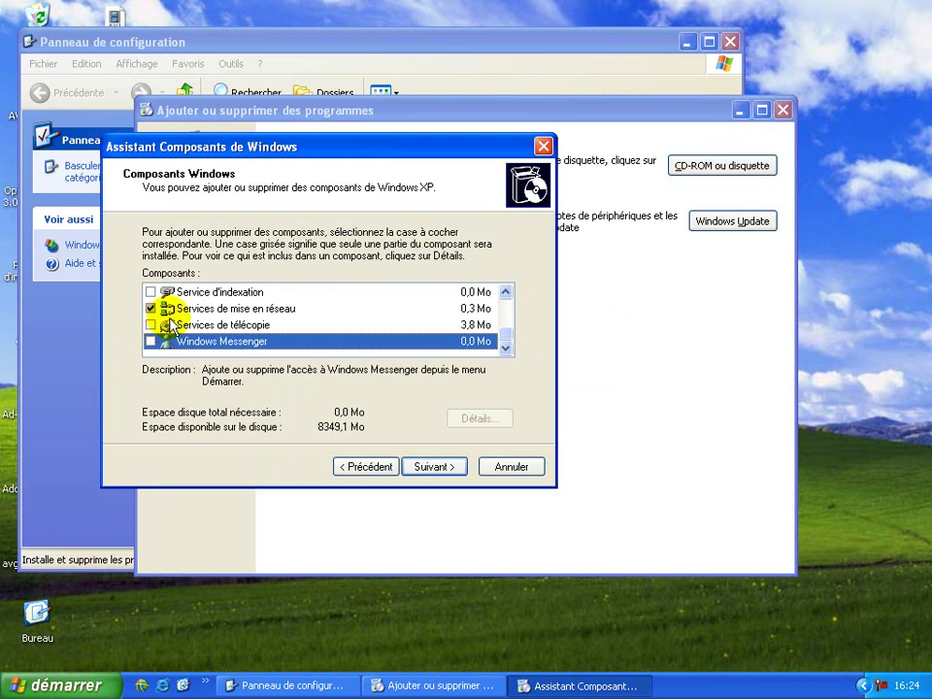
left_click(432, 467)
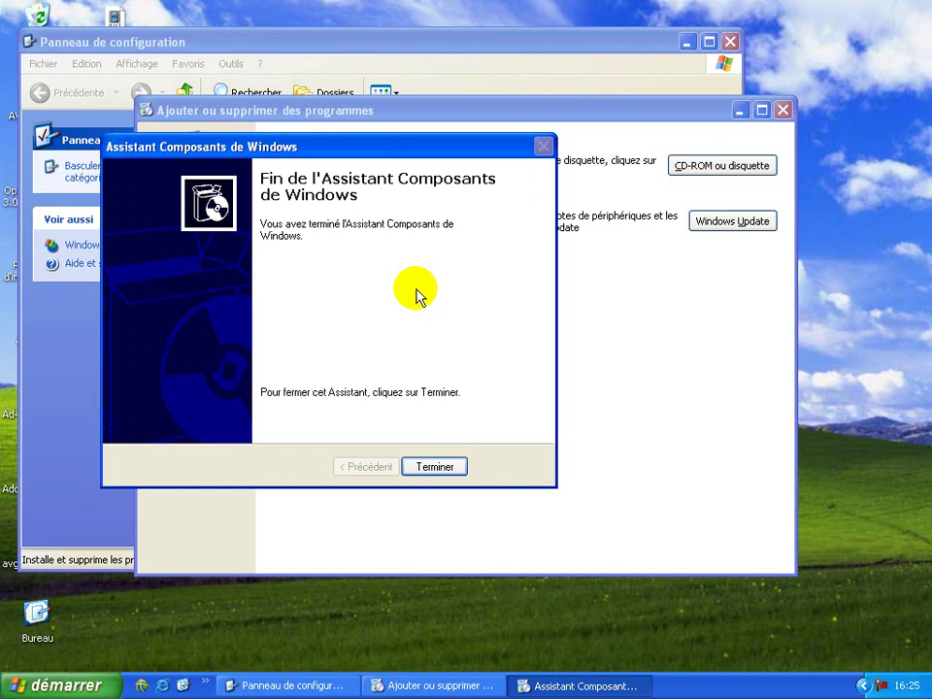
left_click(443, 468)
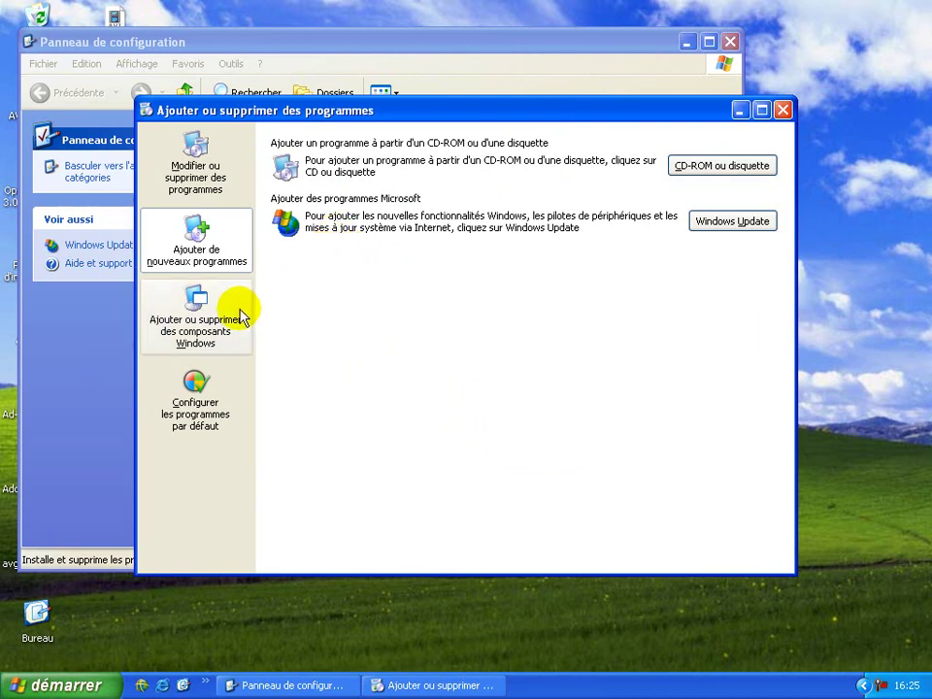
Reopen and cancel the Windows components wizard, and show the default programs configuration
left_click(215, 315)
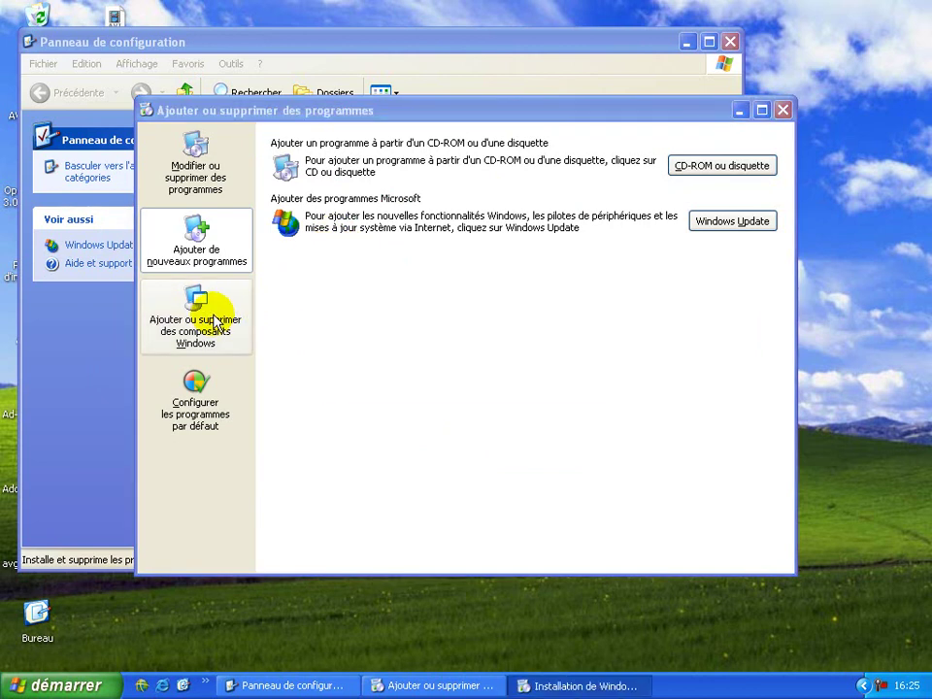
left_click(511, 491)
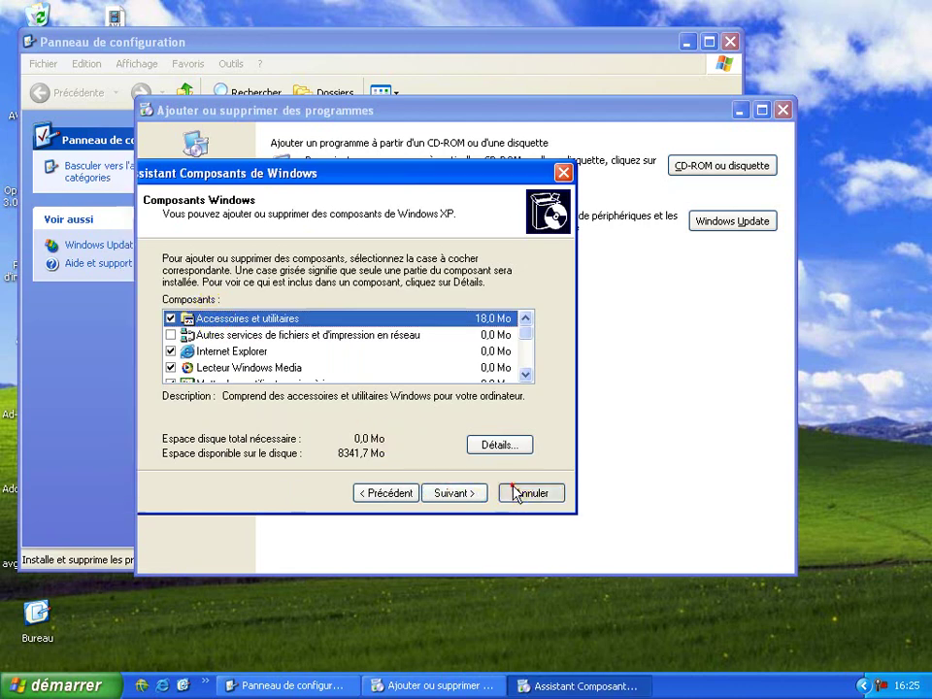
left_click(204, 393)
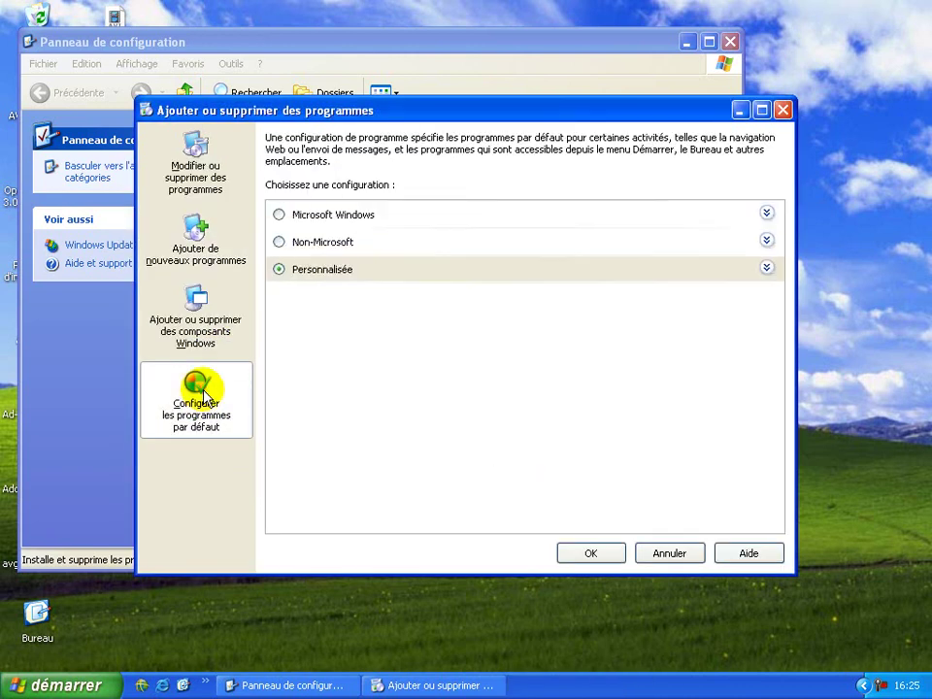
left_click(63, 683)
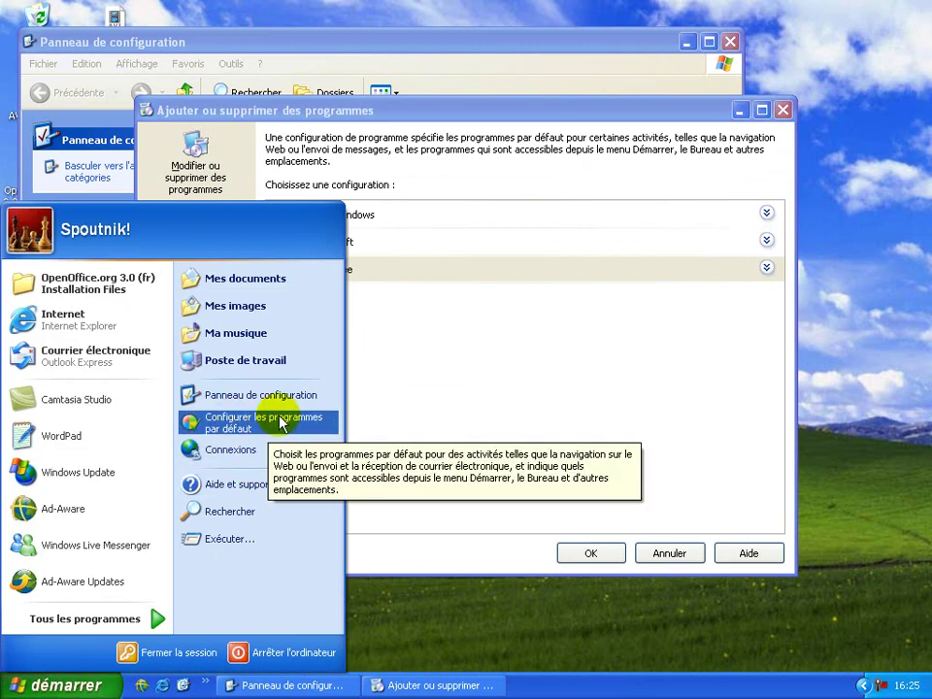
left_click(432, 351)
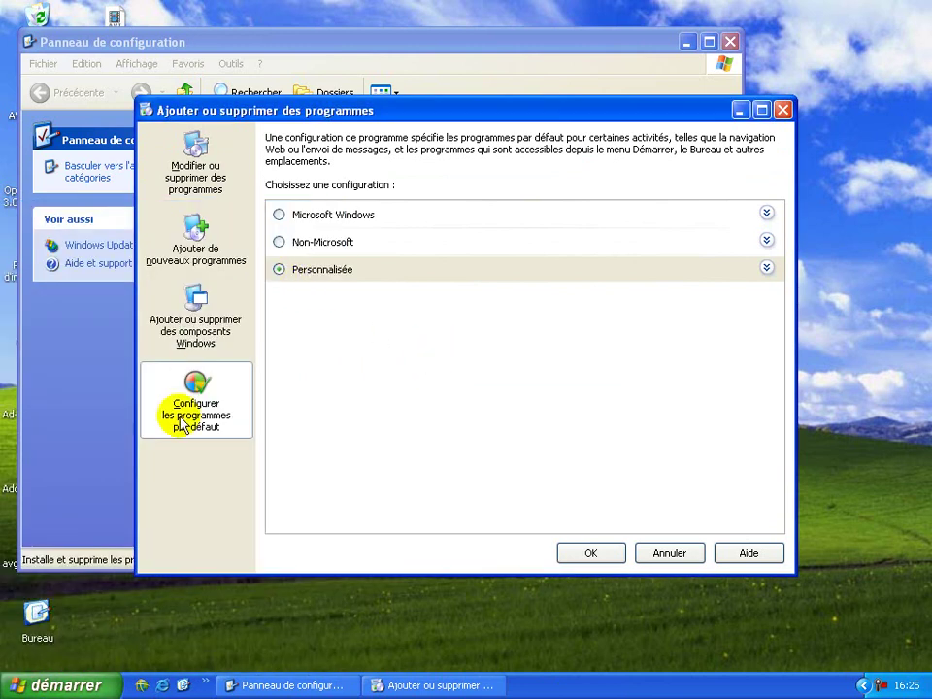
Compare the Microsoft Windows and Non-Microsoft default program configurations, and select the Personnalisée configuration
left_click(343, 216)
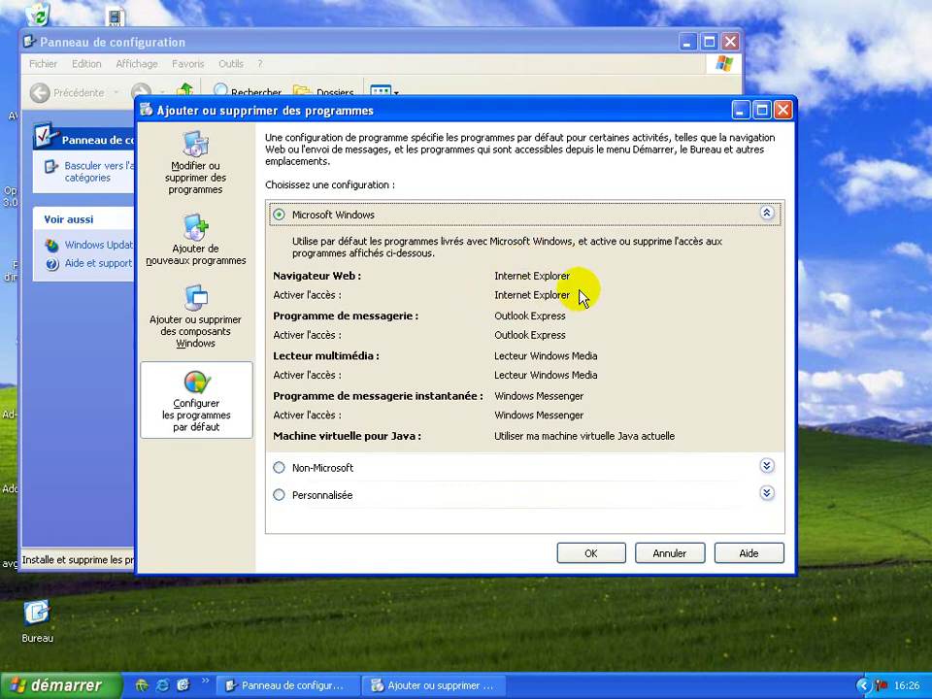
left_click(324, 467)
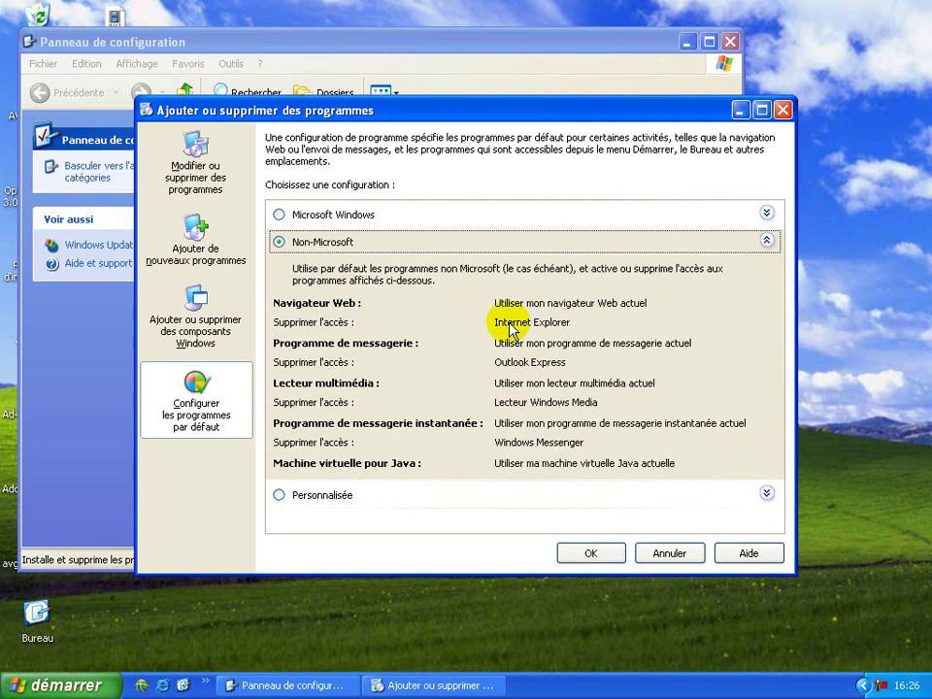
left_click(322, 495)
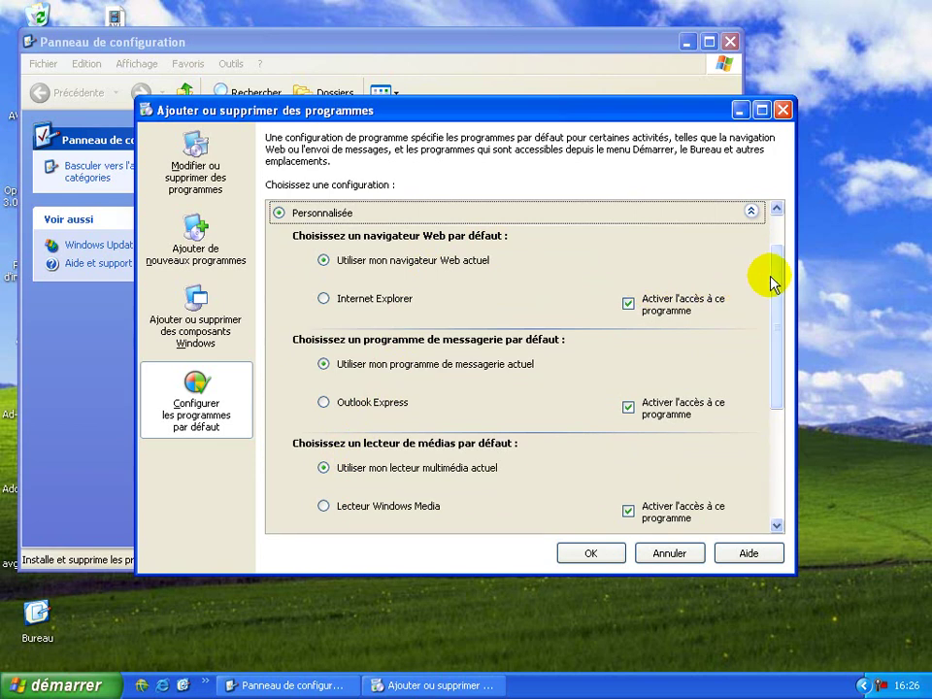
mouse_move(776, 283)
left_mouse_down()
mouse_move(776, 360)
mouse_move(777, 282)
left_mouse_up()
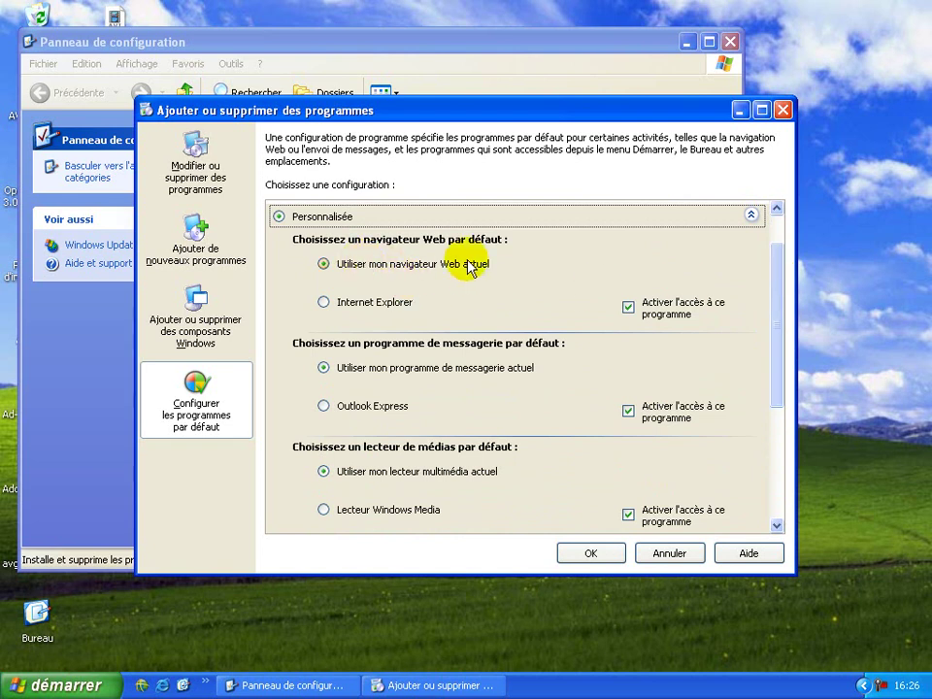
Try Internet Explorer as default web browser, then apply the custom configuration with the current web browser instead
left_click(325, 302)
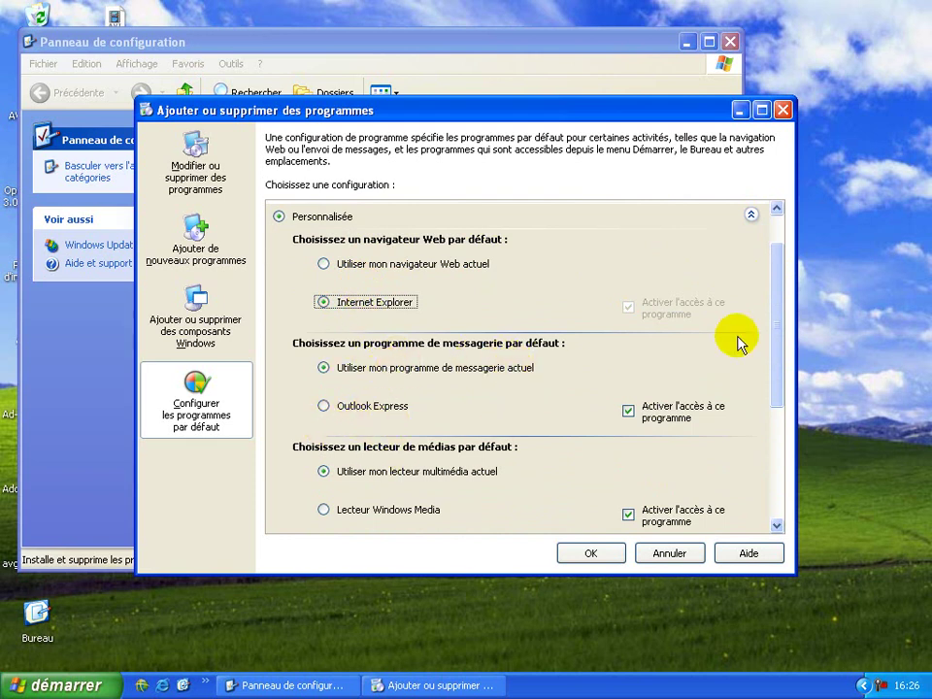
left_click_drag(774, 296, 760, 264)
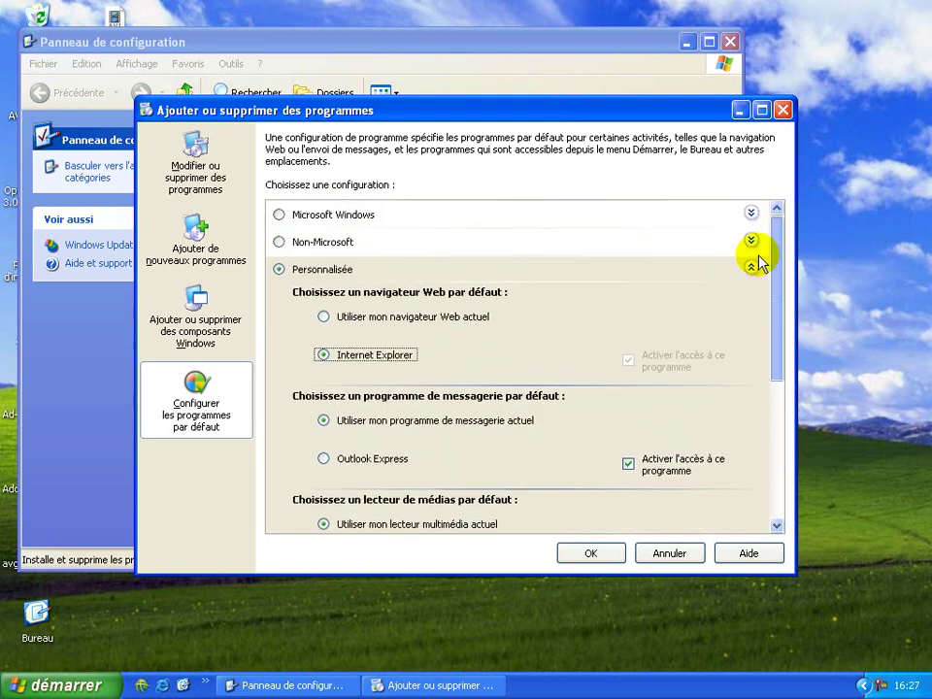
left_click(324, 317)
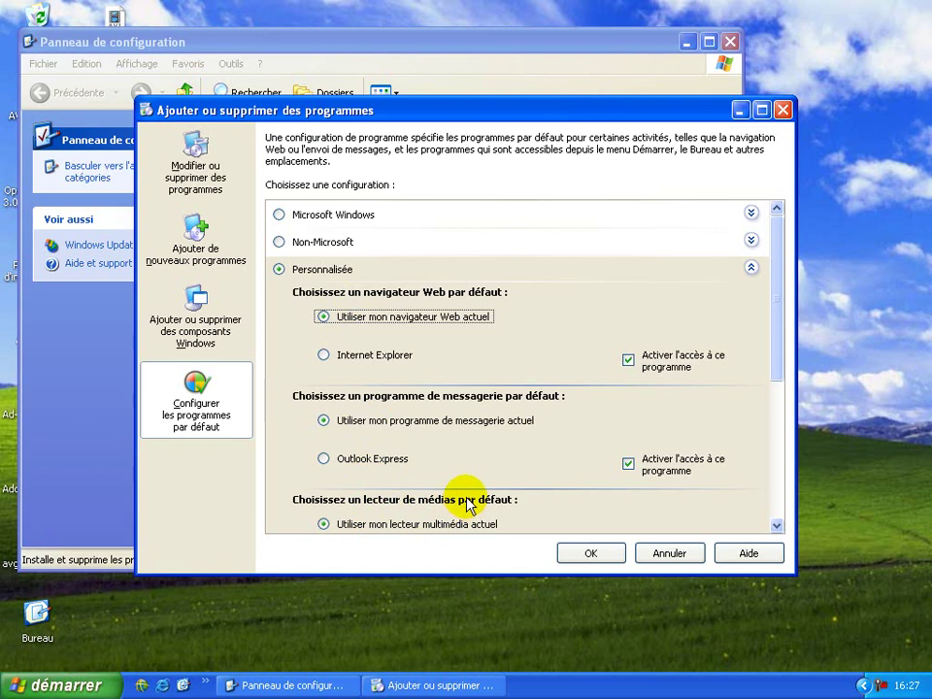
left_click(597, 555)
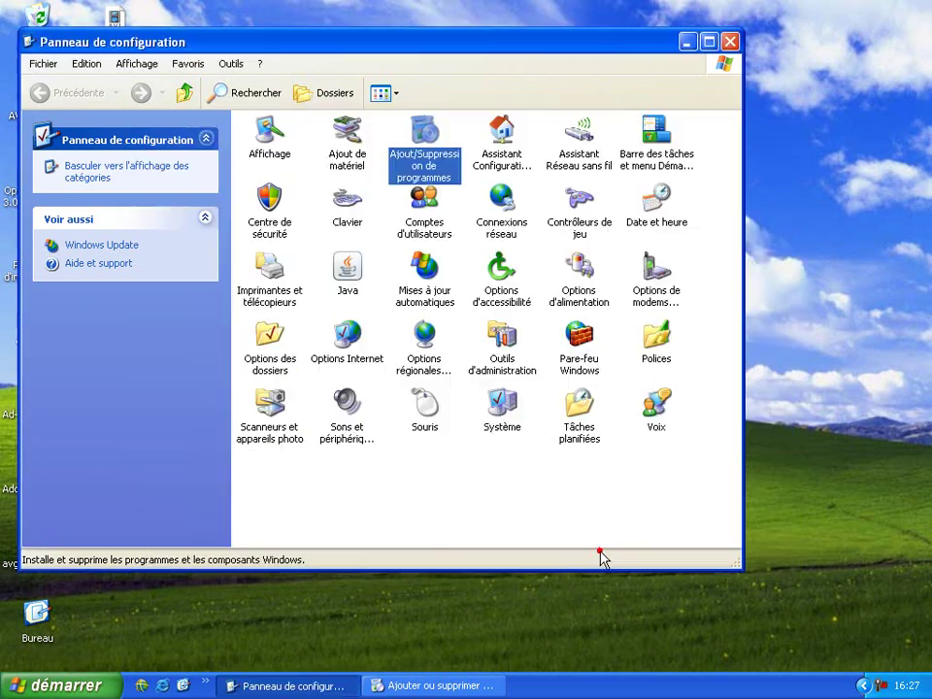
Look at the descriptions of the Assistant Configuration réseau and Assistant Réseau sans fil items
left_click(506, 144)
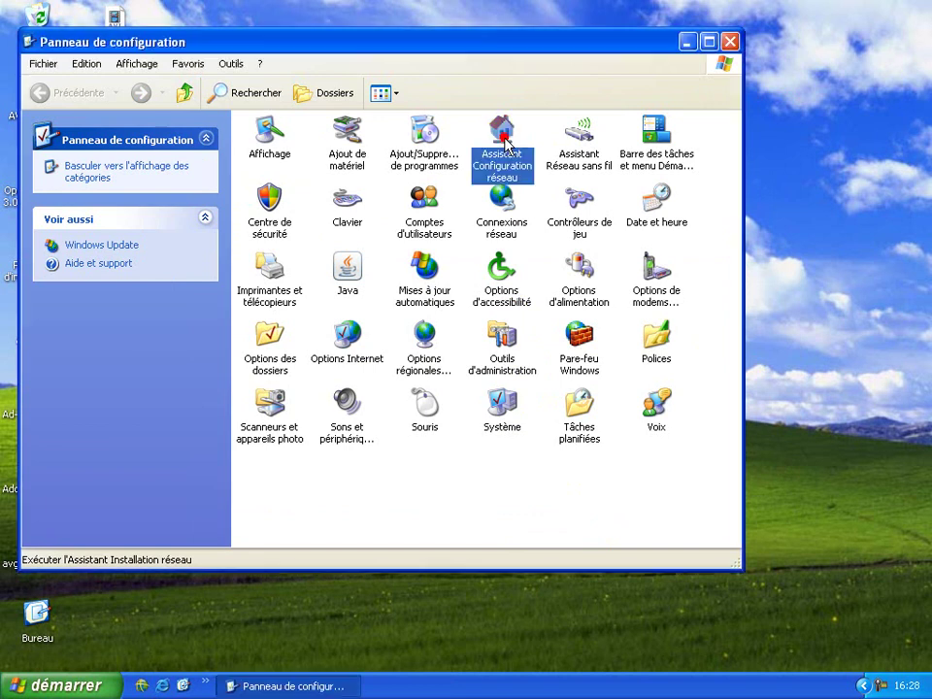
left_click(571, 144)
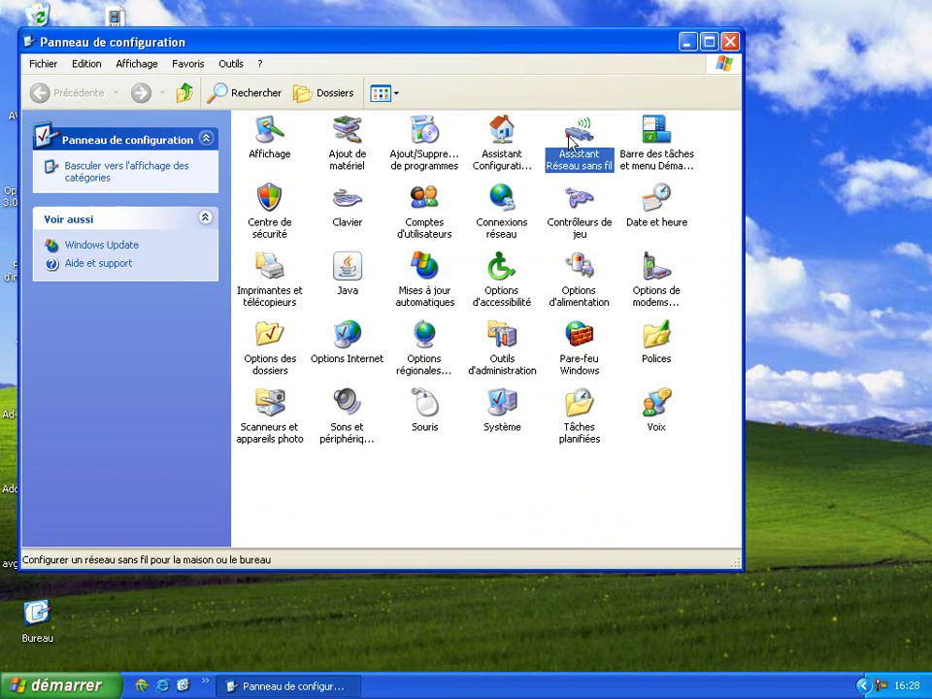
left_click(571, 140)
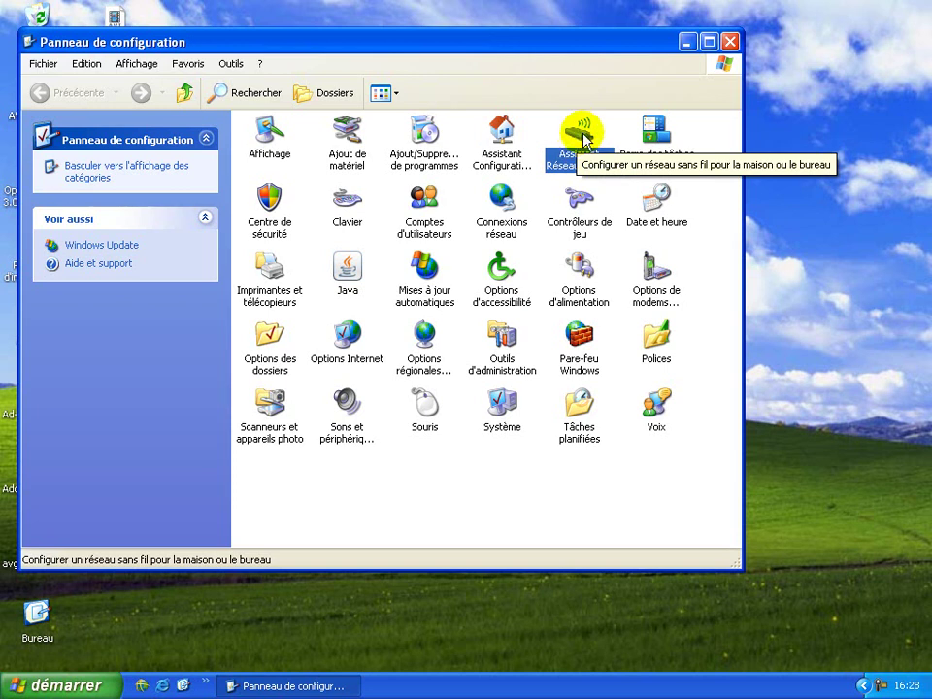
left_click(503, 136)
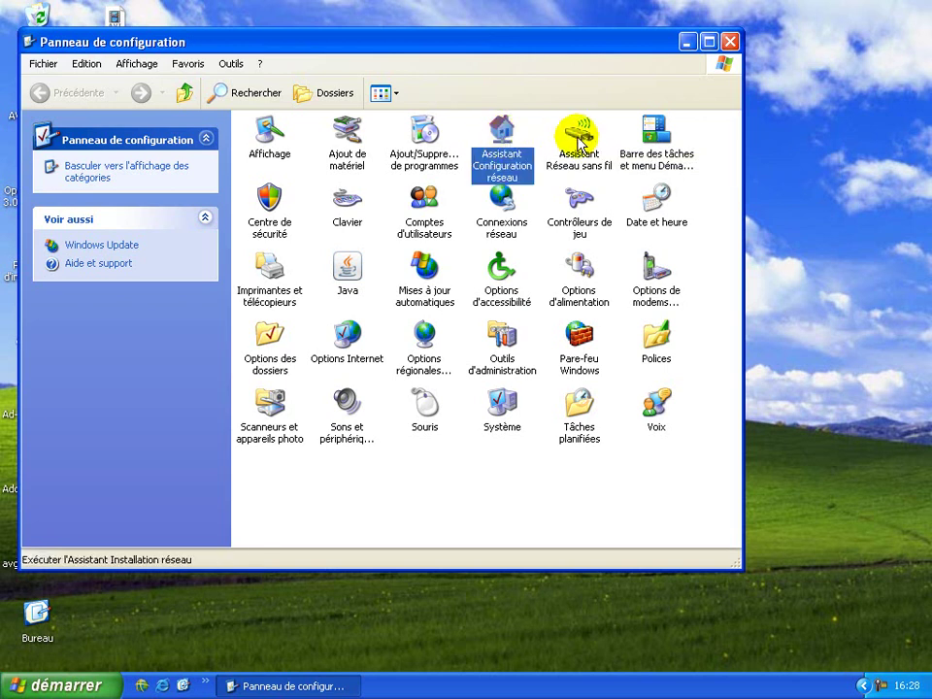
Locate the taskbar and Start menu item, and view the same properties from the taskbar itself before closing them
left_click(649, 142)
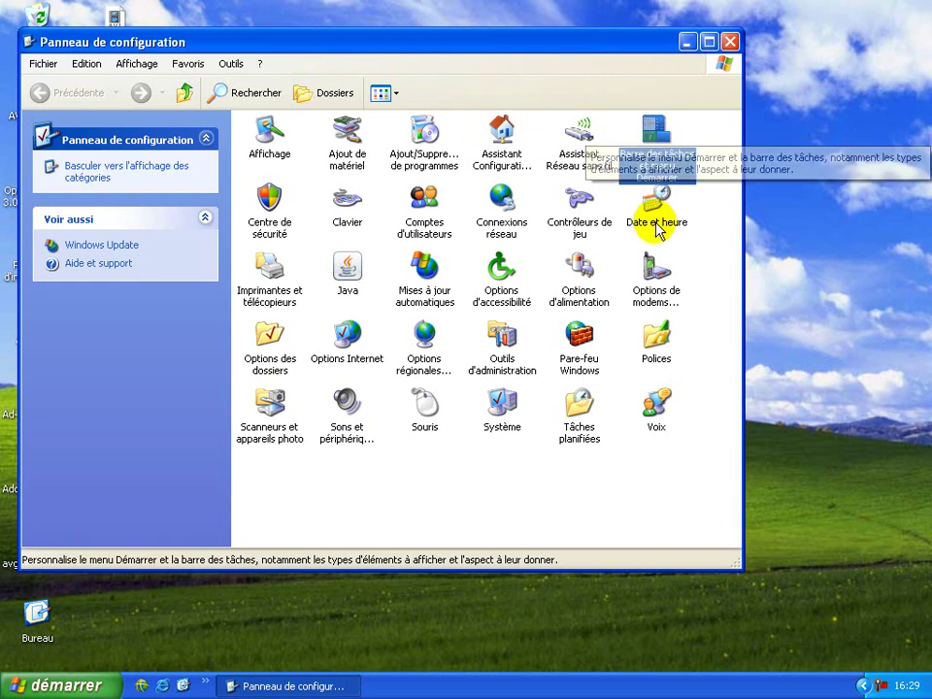
right_click(456, 687)
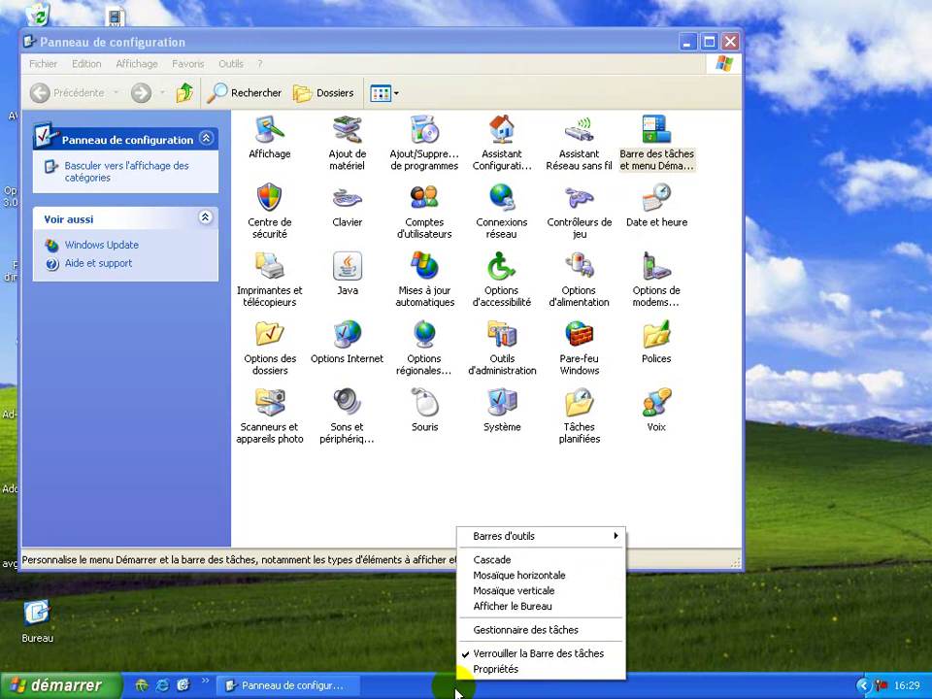
left_click(485, 668)
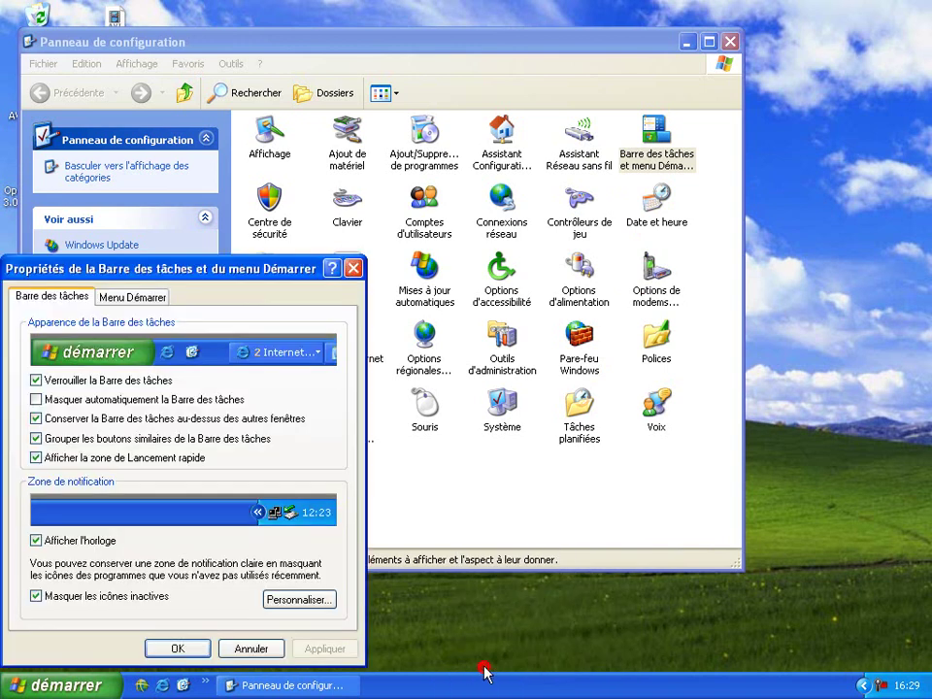
left_click(353, 268)
Open the Barre des tâches et menu Démarrer properties and disable the option that locks the taskbar
double_click(664, 174)
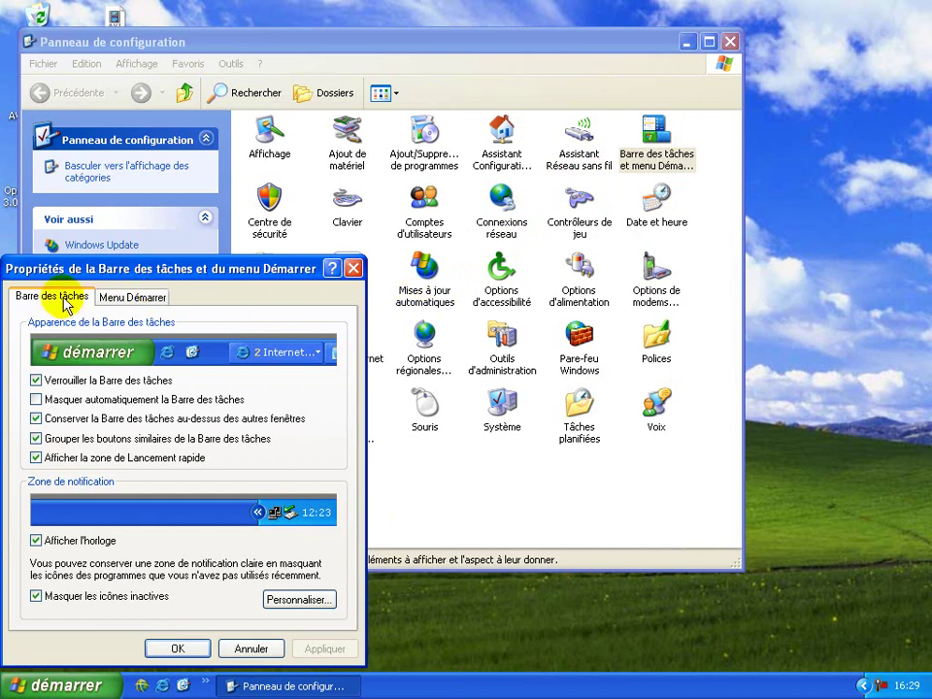
left_click(88, 384)
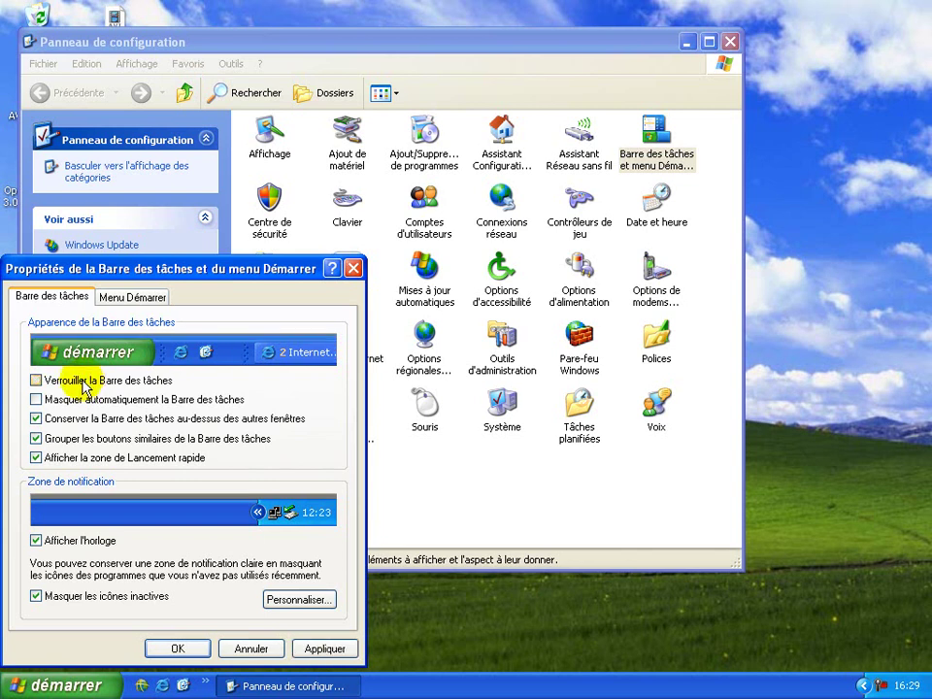
Apply the unlocked taskbar setting and widen the quick launch area so that all of its icons fit
left_click(325, 648)
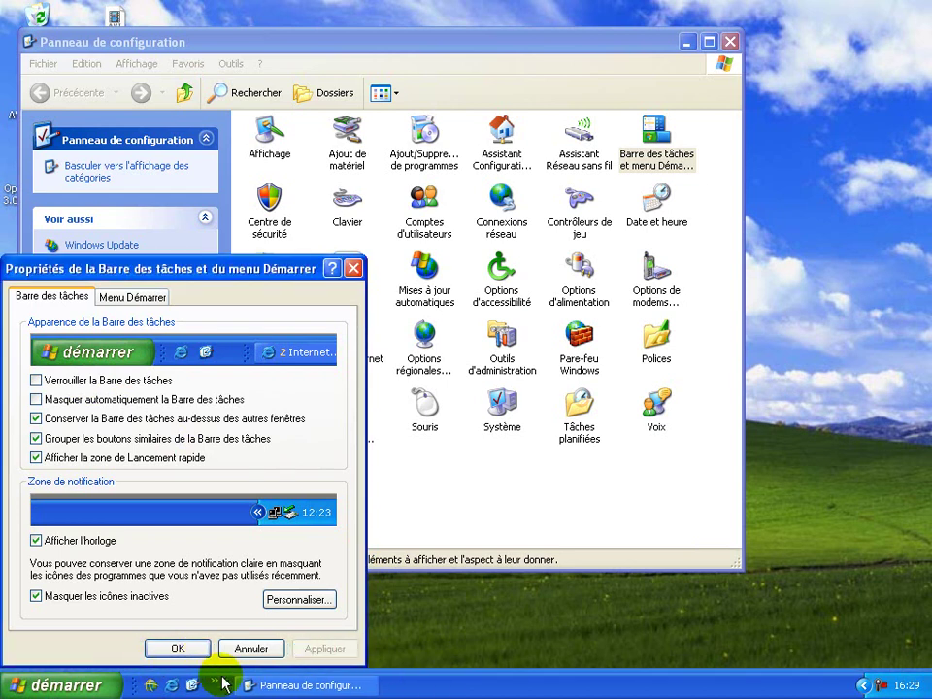
left_click_drag(218, 680, 361, 669)
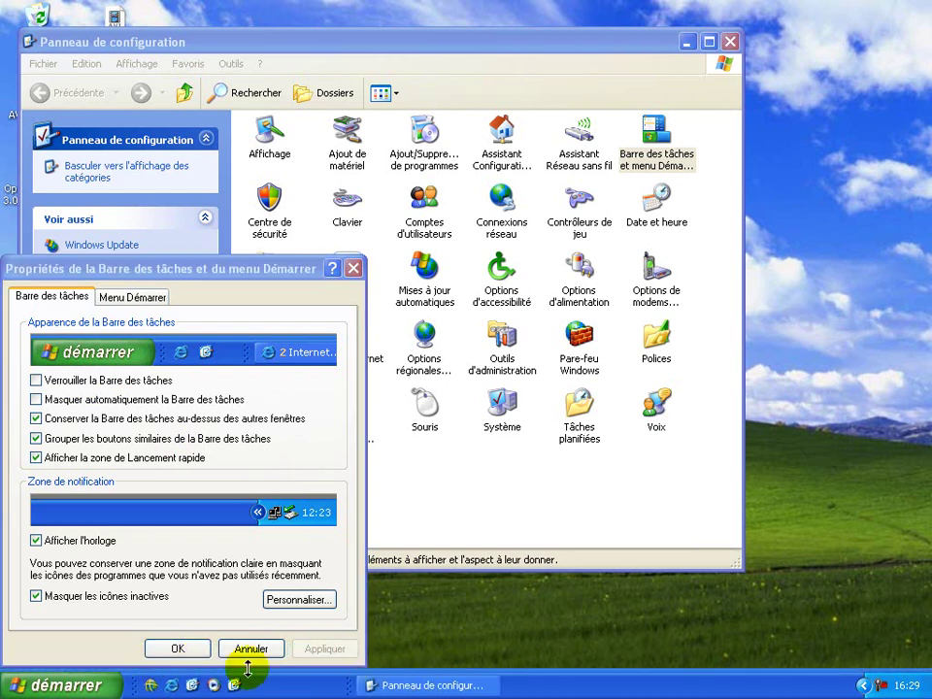
left_click_drag(350, 682, 256, 679)
left_click_drag(413, 681, 486, 536)
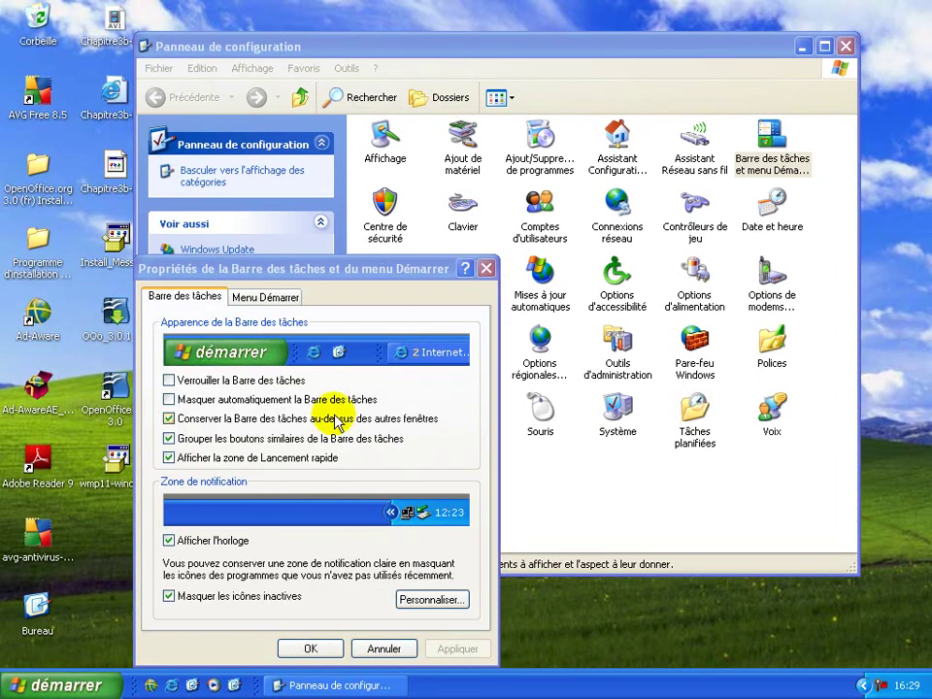
Lock the taskbar again, and try automatic hiding of the taskbar before turning it back off, applying each change
left_click(197, 379)
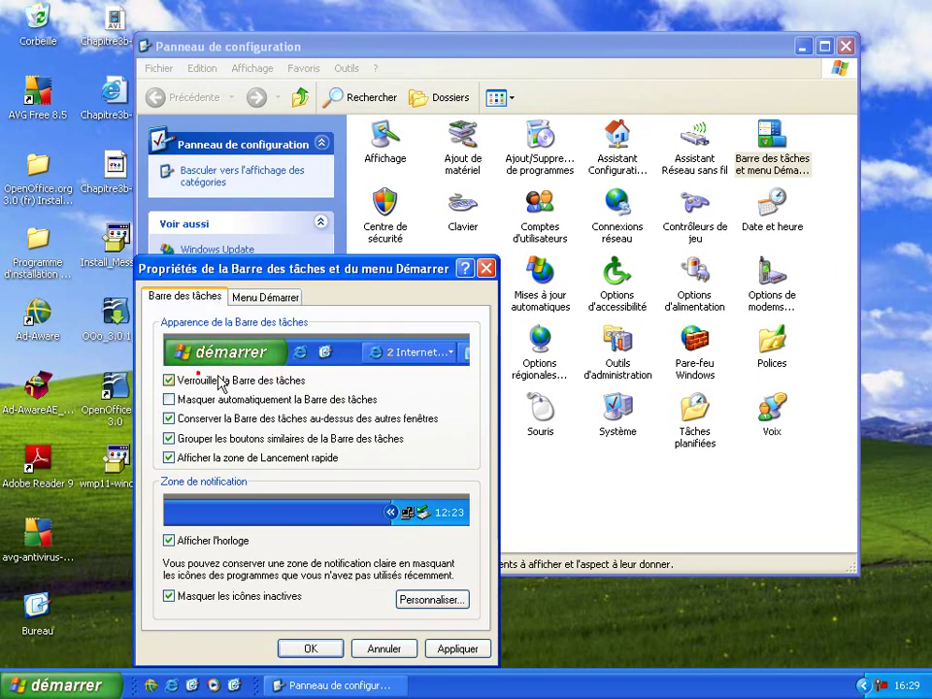
left_click(447, 647)
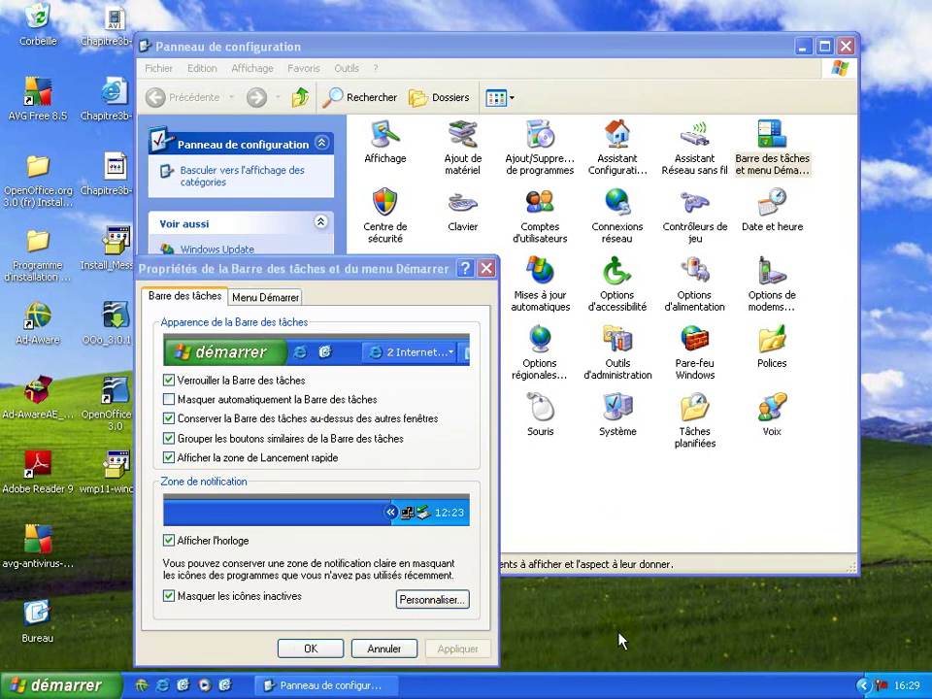
left_click(206, 400)
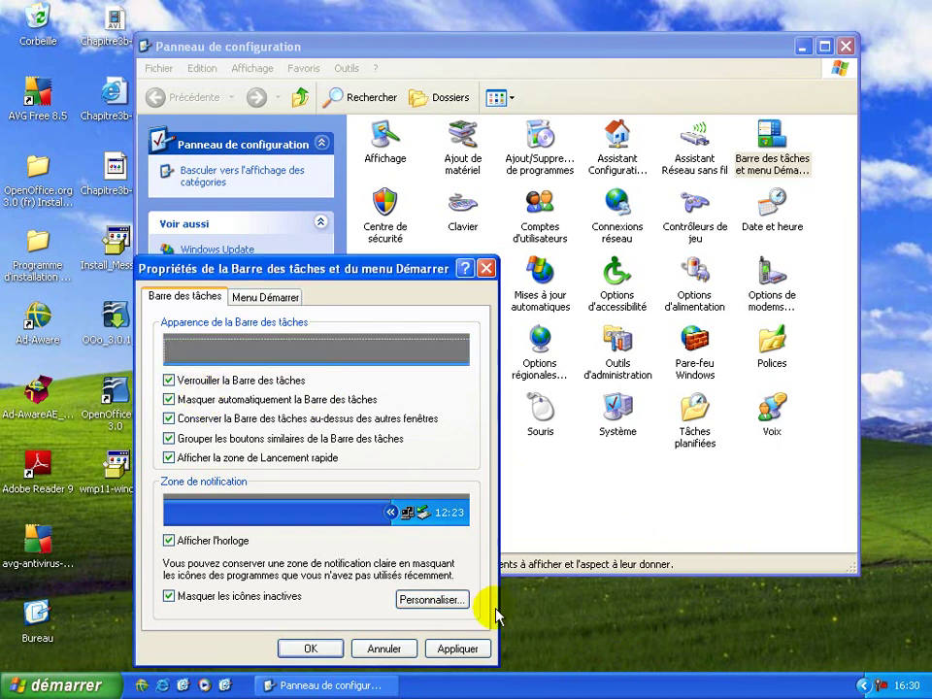
left_click(475, 650)
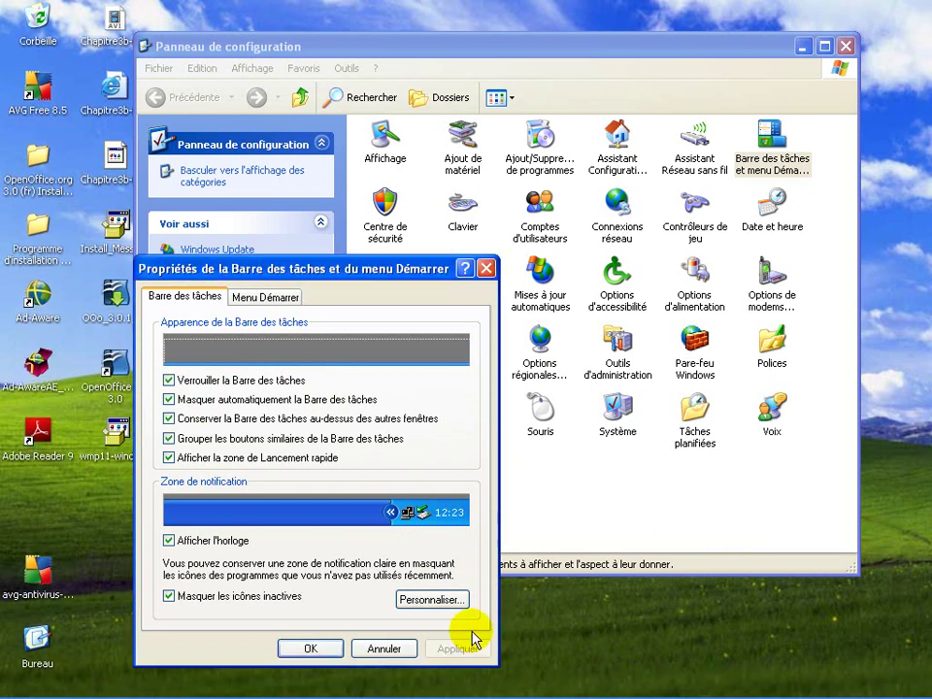
mouse_move(571, 692)
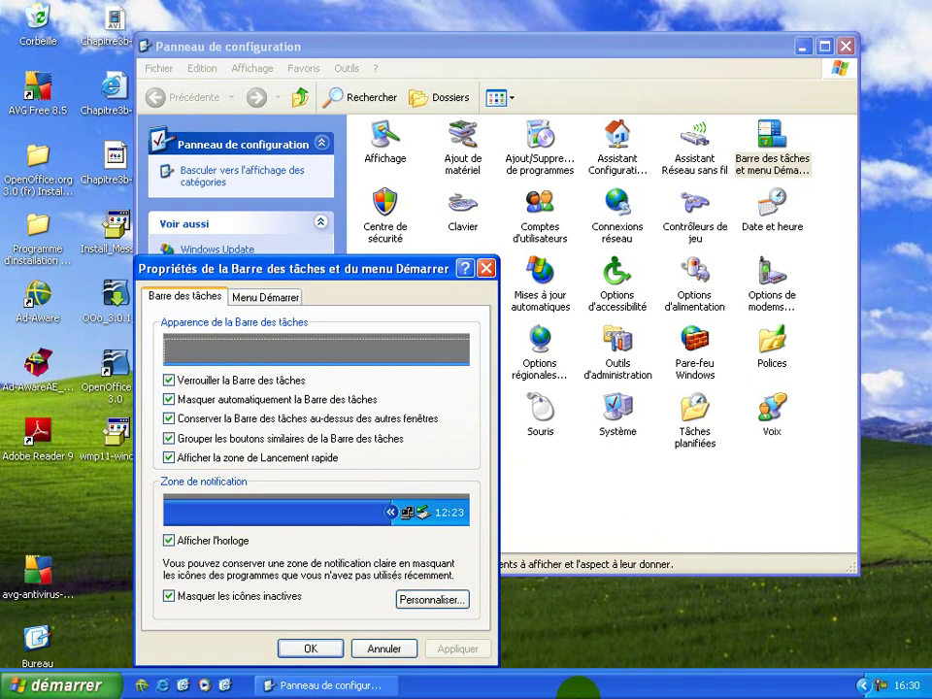
left_click(169, 399)
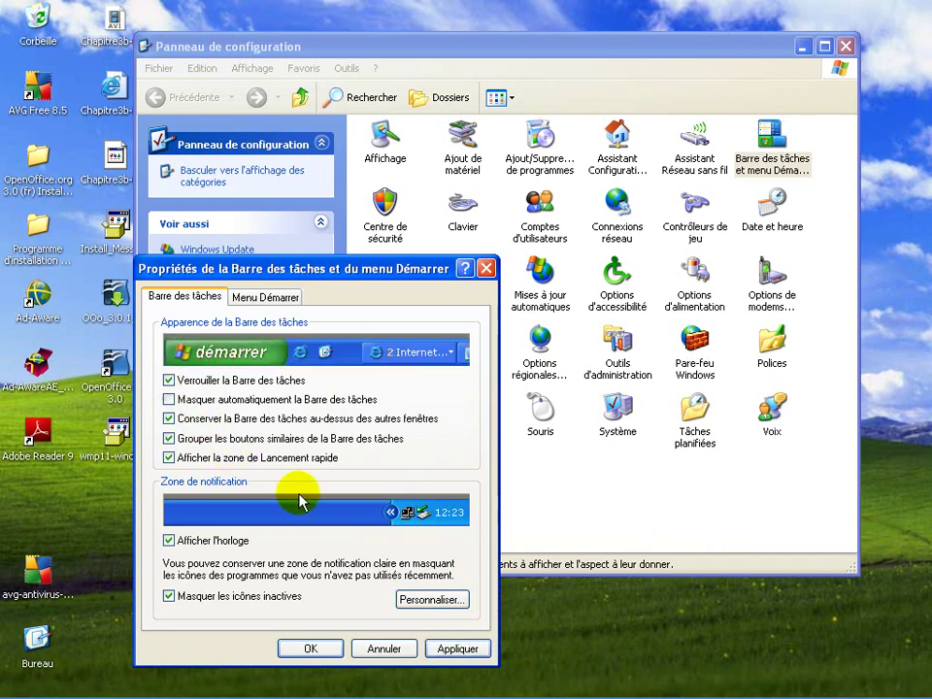
left_click(474, 651)
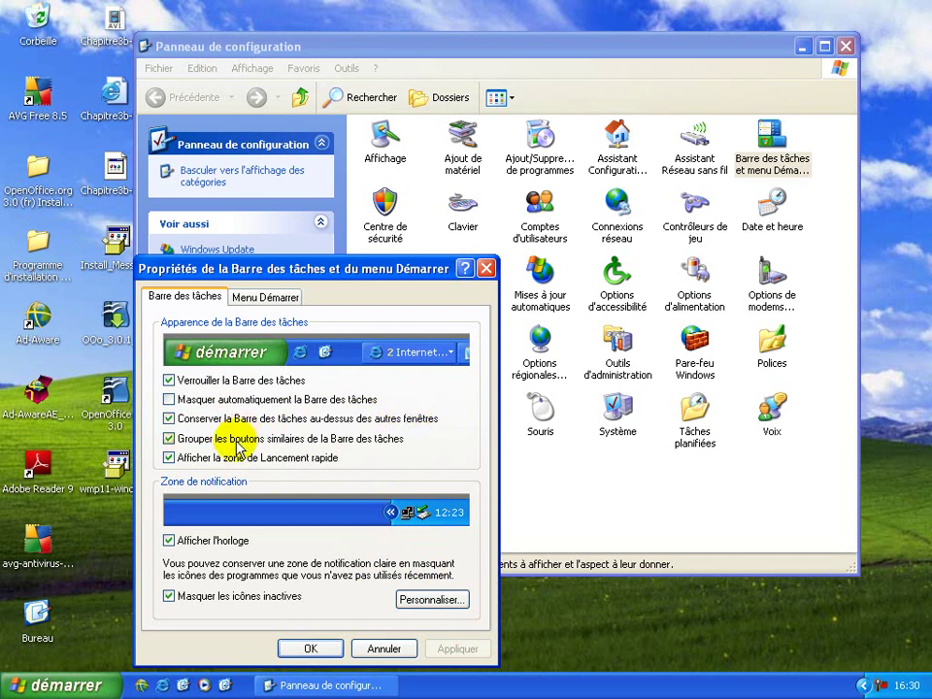
Disable the grouping of similar taskbar buttons, and expand and collapse the hidden icons in the notification area
left_click(362, 439)
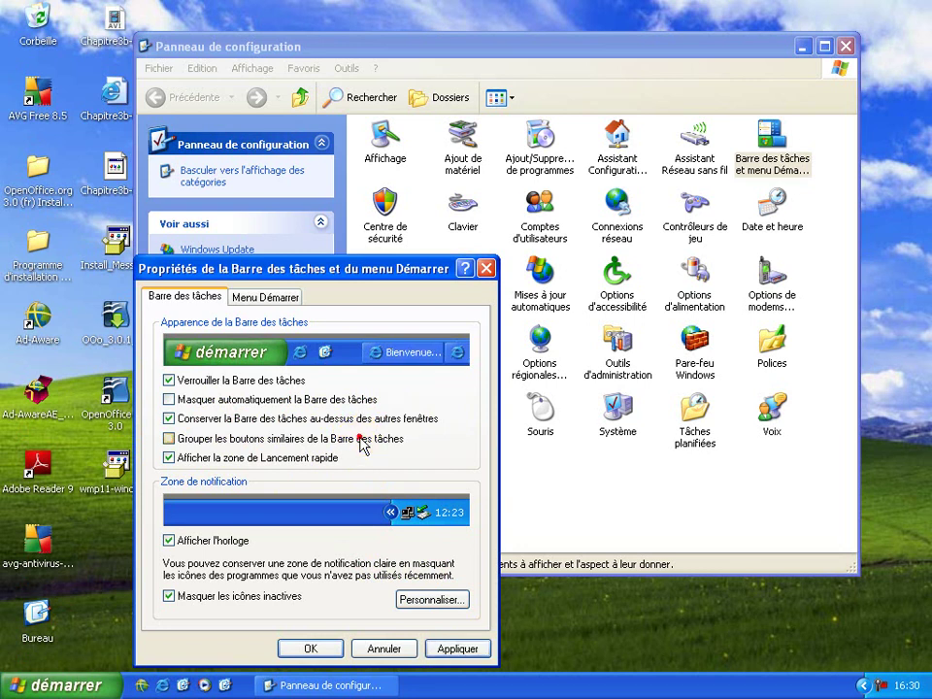
left_click(229, 443)
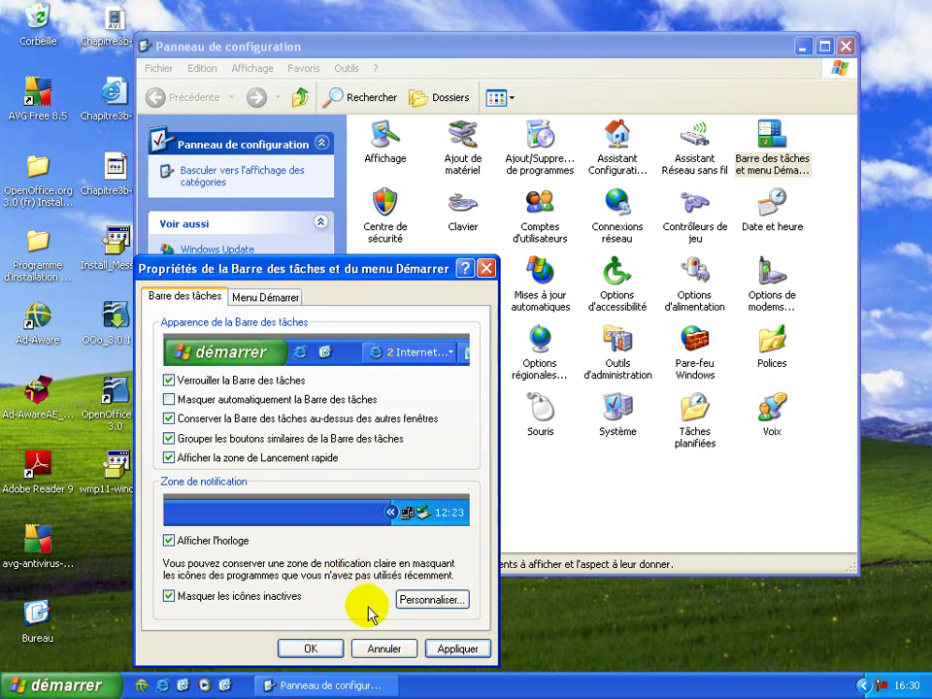
left_click(258, 439)
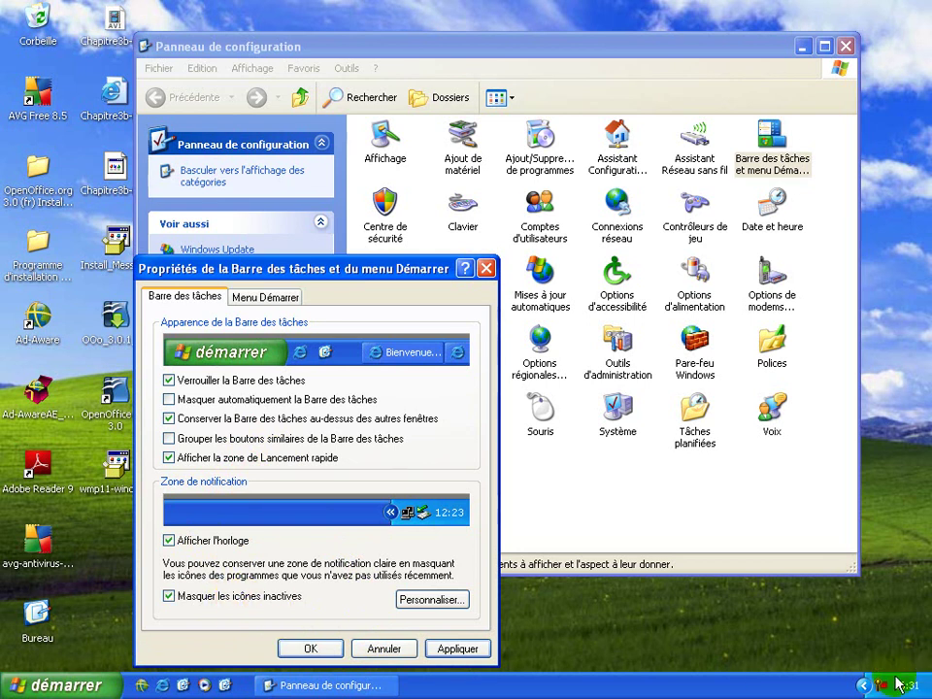
left_click(863, 687)
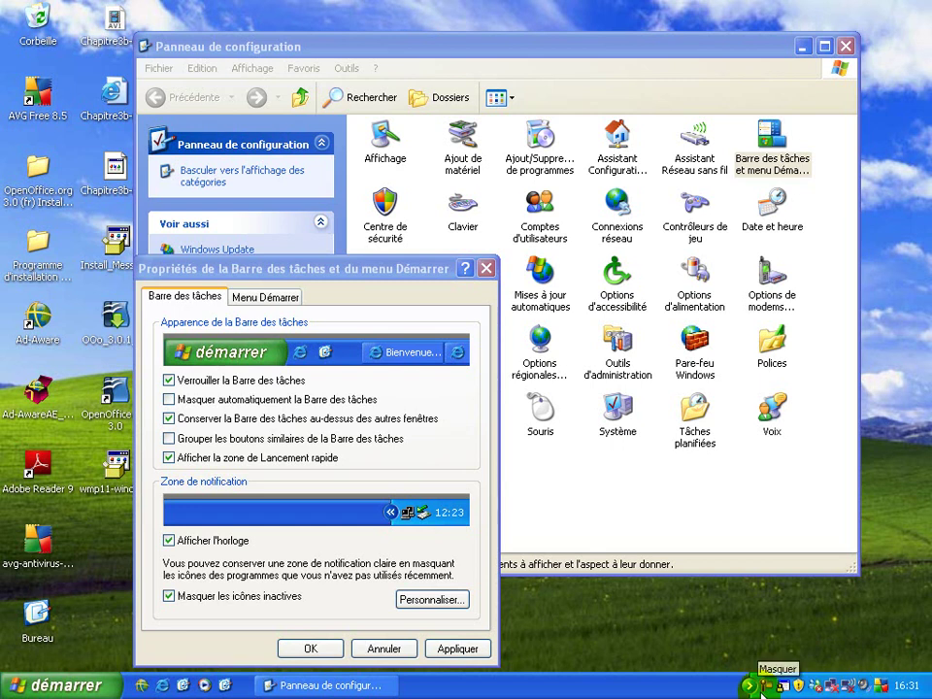
left_click(761, 687)
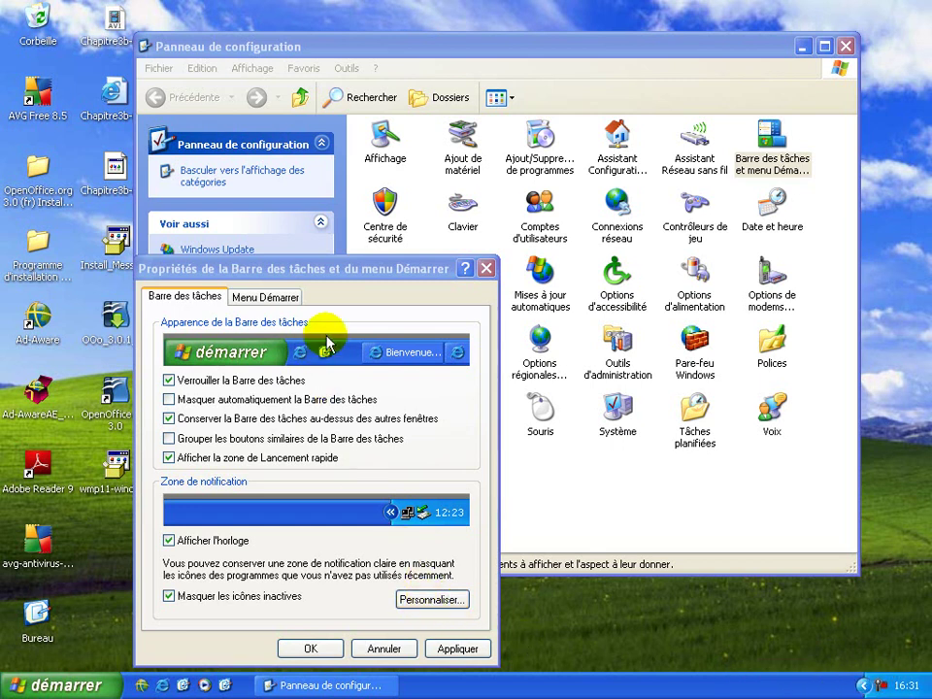
Unlock the taskbar and apply the change, and resize the bar to two rows with a narrower quick launch area
left_click(239, 380)
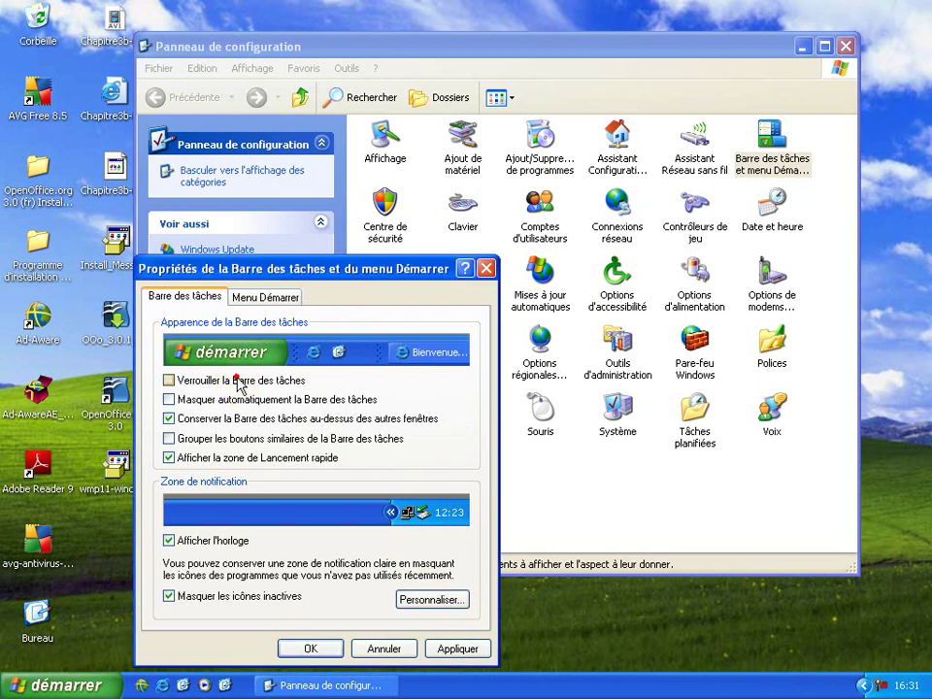
left_click(476, 648)
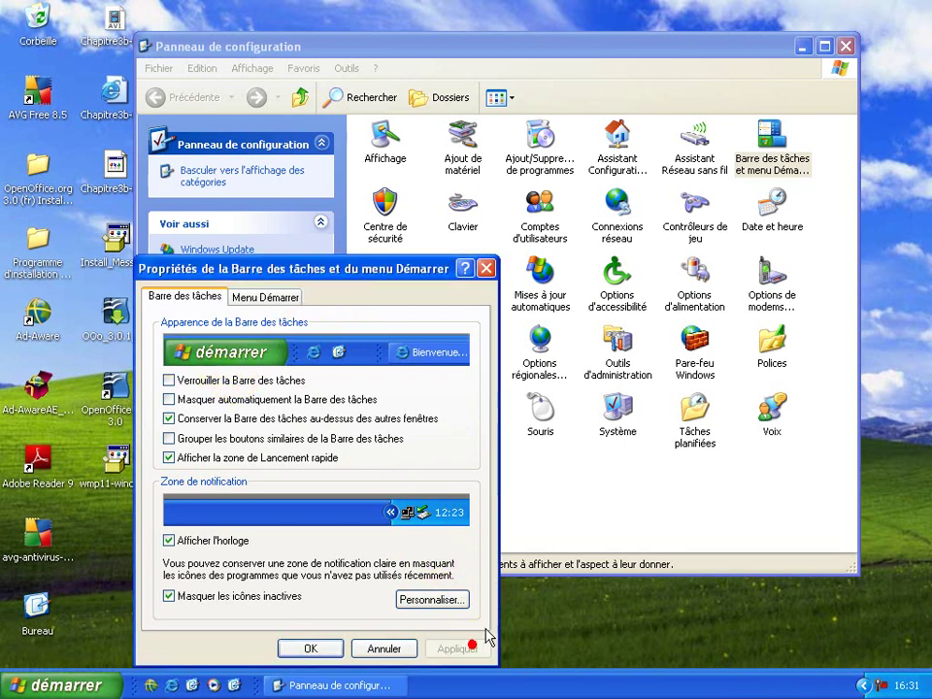
left_click_drag(537, 670, 537, 641)
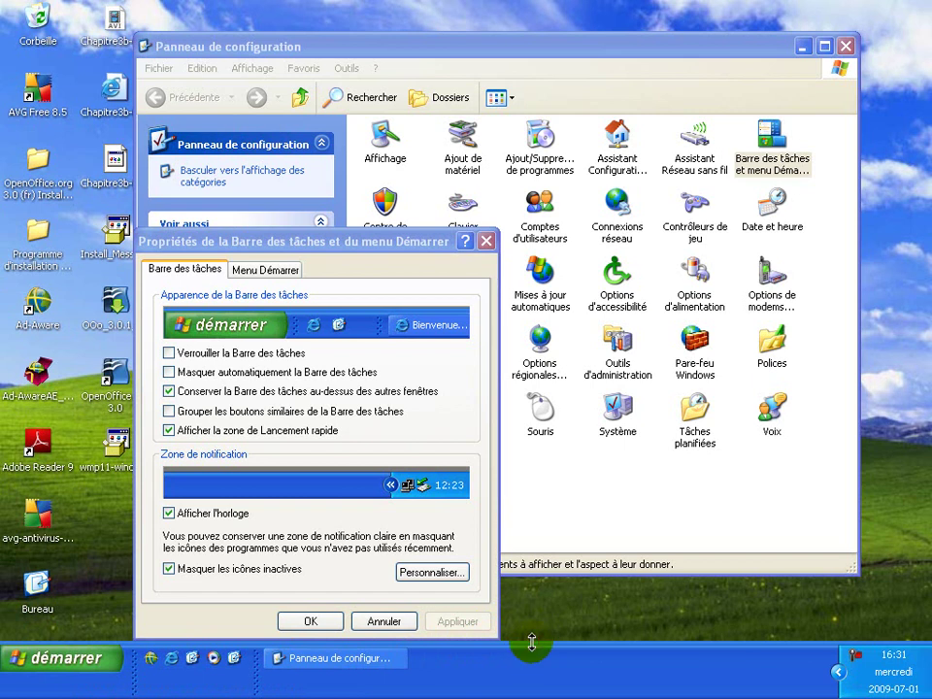
left_click_drag(246, 674, 206, 685)
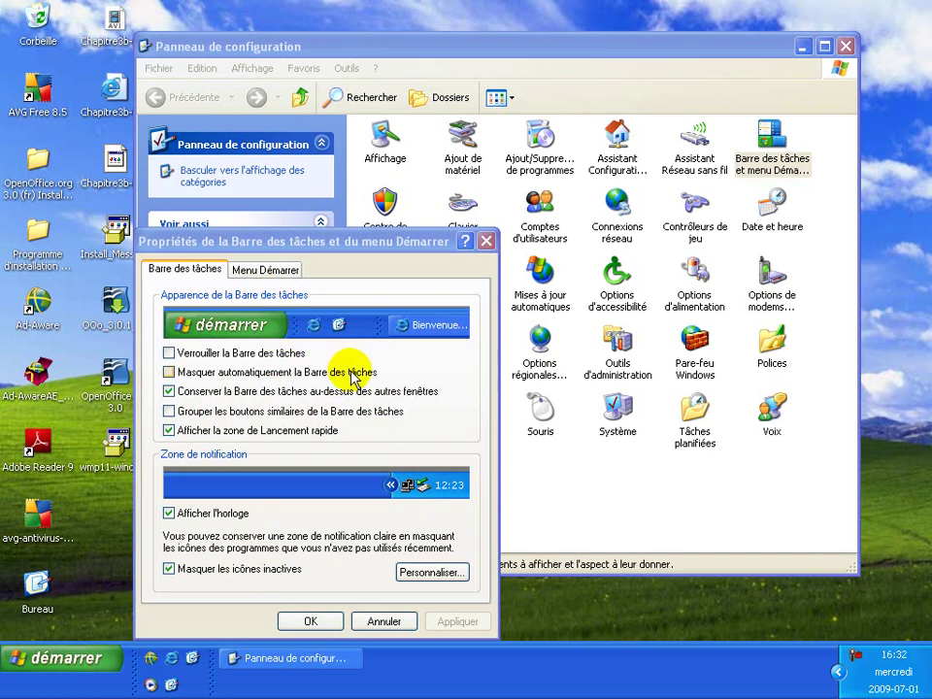
Apply the Menu Démarrer classique style, and open the resulting Start menu to view its Programmes submenu
left_click(285, 272)
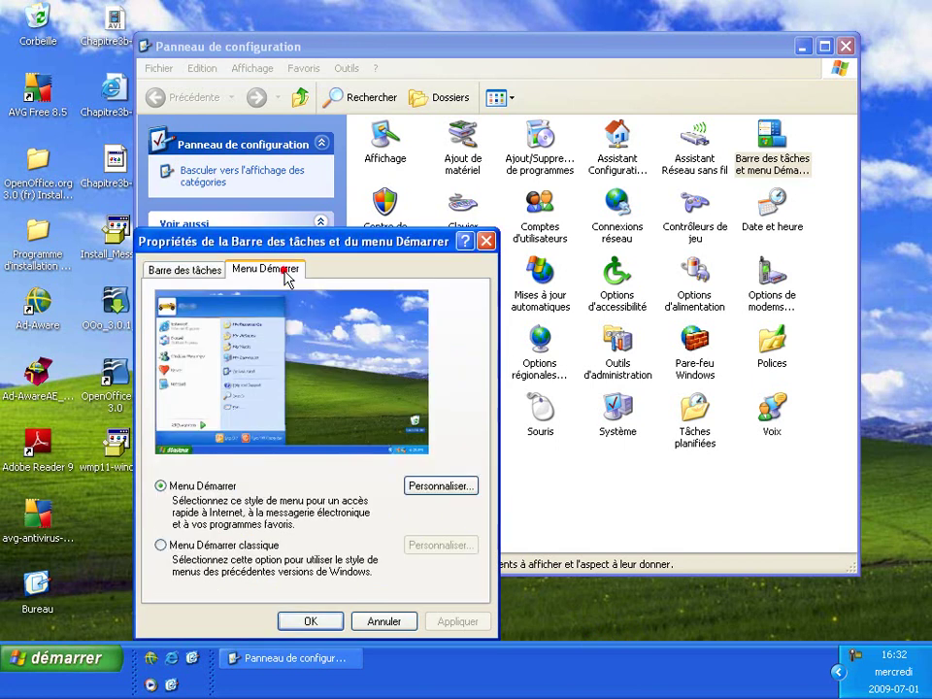
left_click(207, 549)
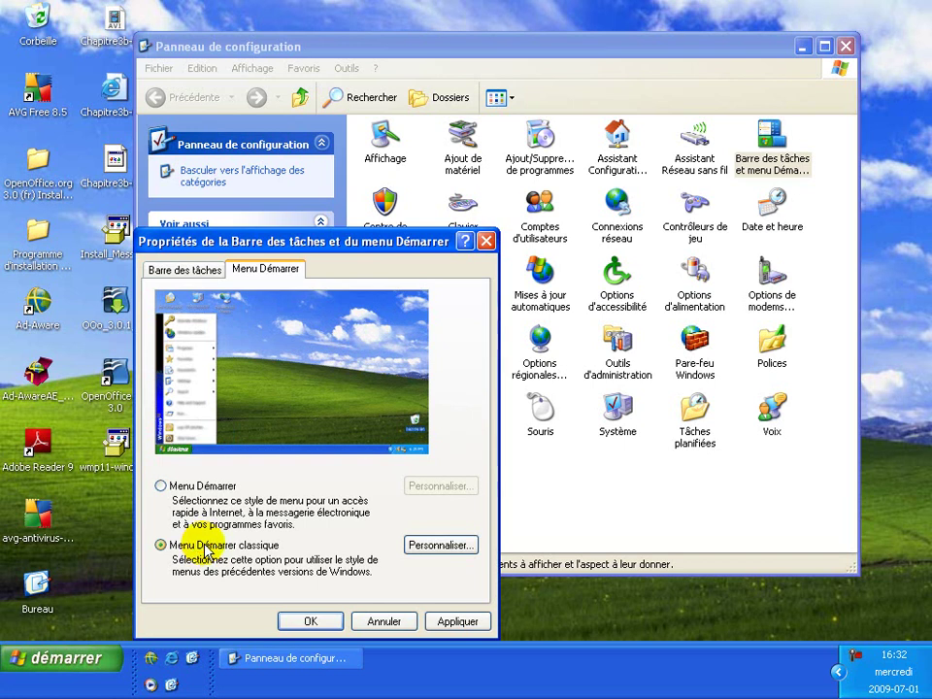
left_click(175, 486)
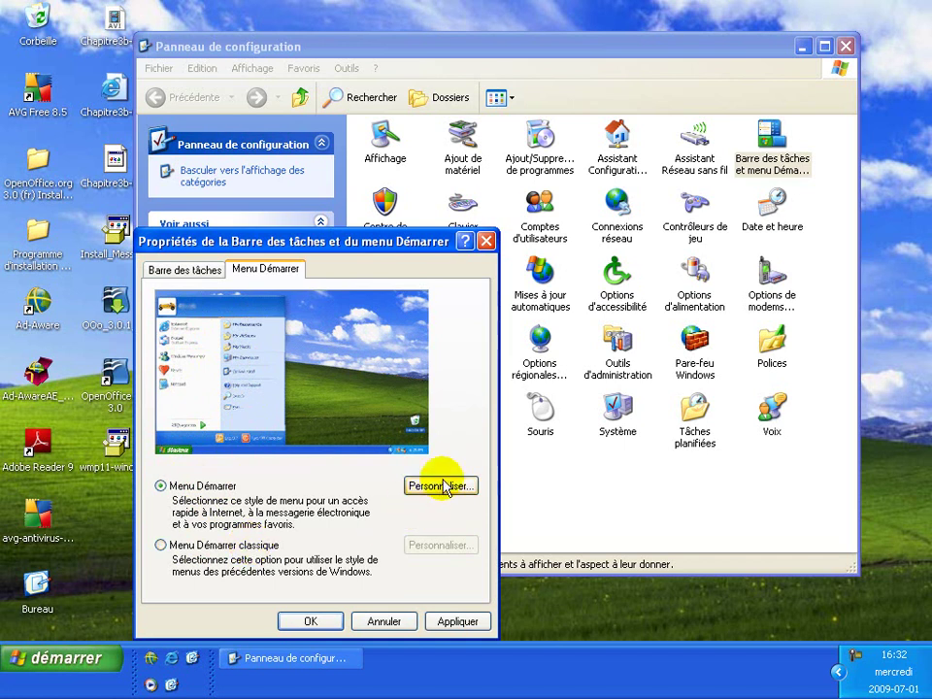
left_click(162, 546)
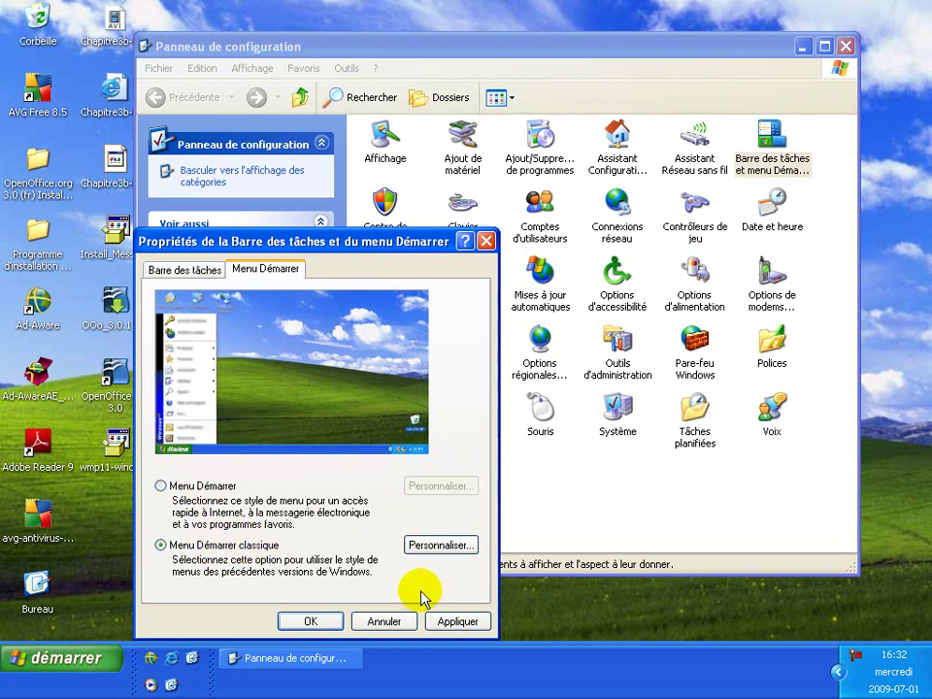
left_click(456, 627)
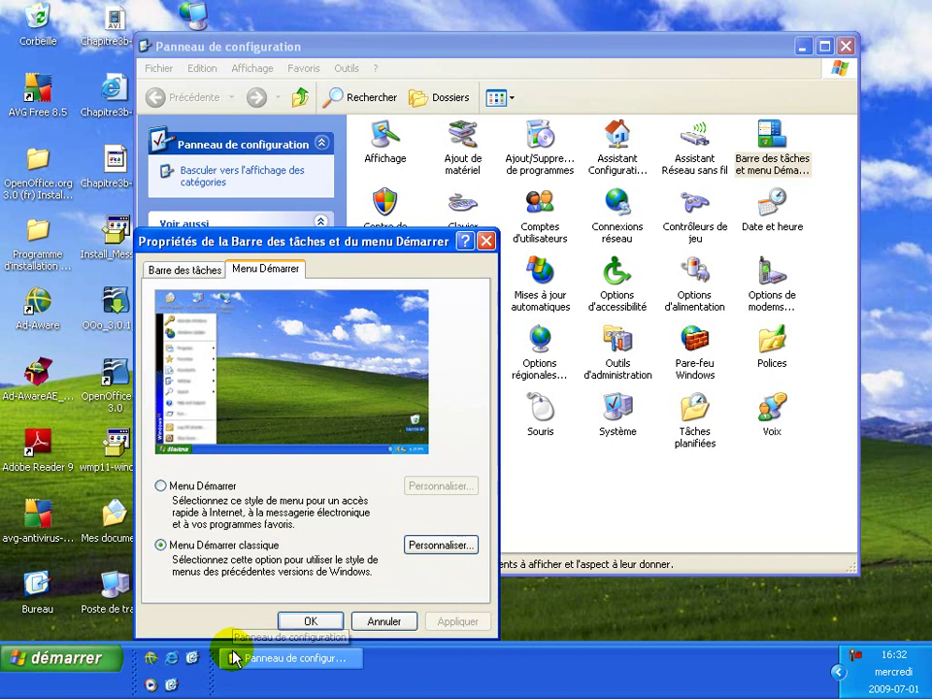
left_click(71, 659)
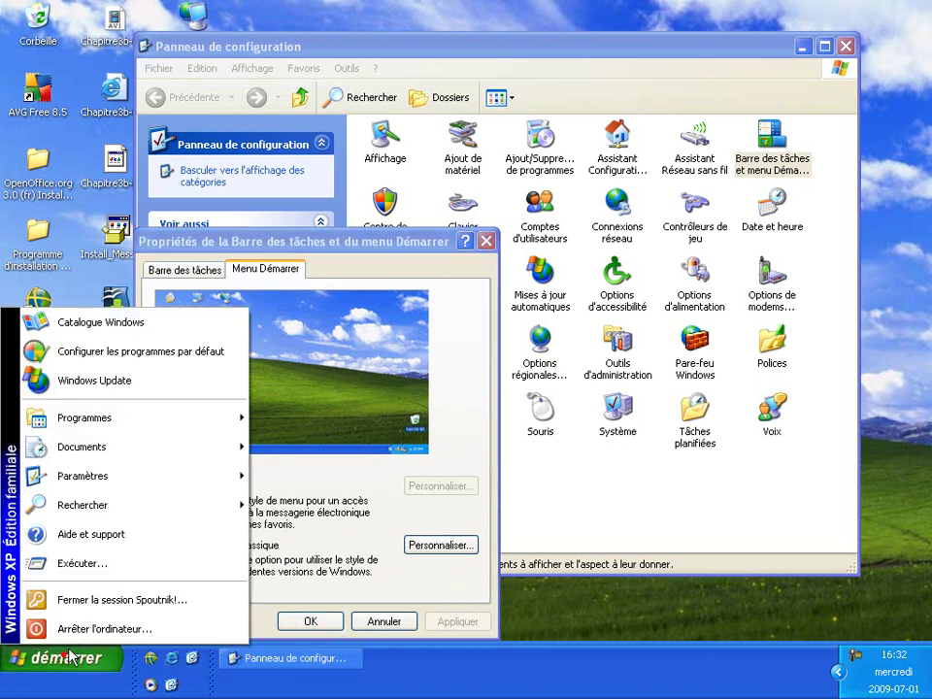
mouse_move(131, 423)
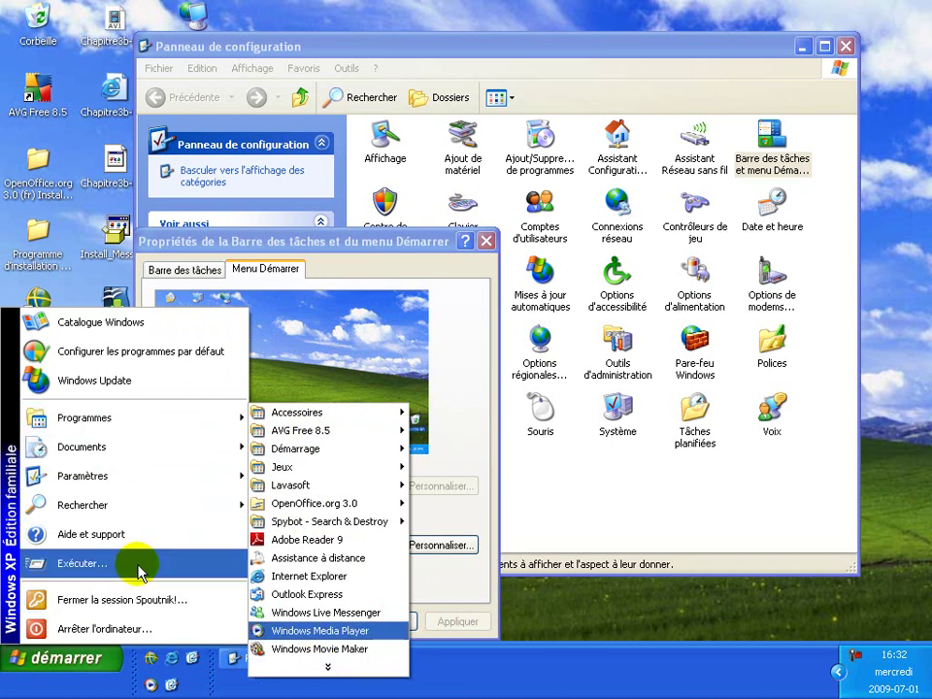
left_click(347, 536)
Apply the standard Menu Démarrer style again and view the resulting Start menu before closing it
left_click(160, 486)
left_click(442, 622)
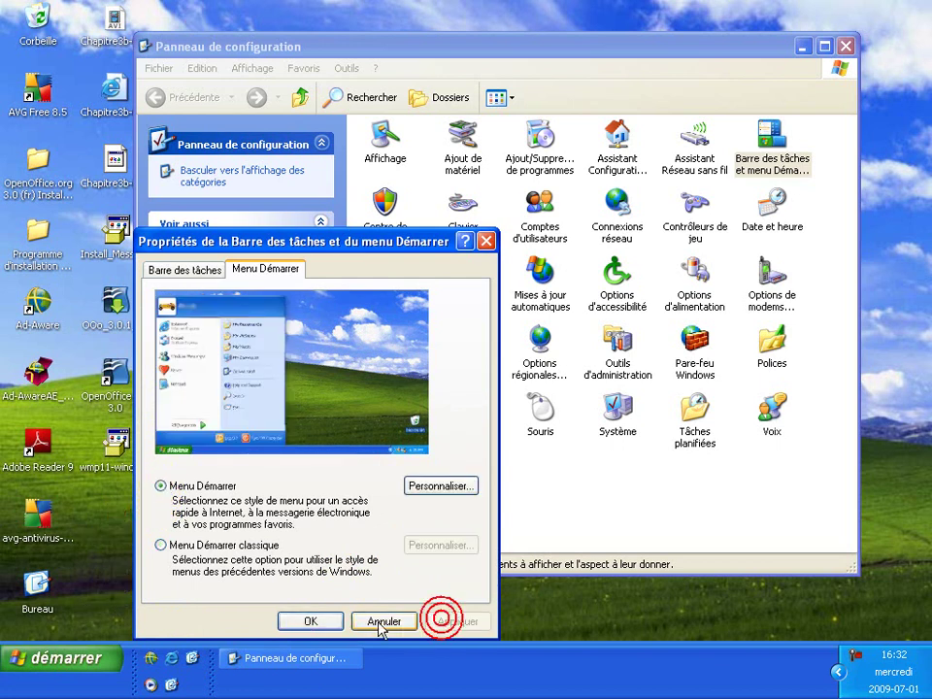
left_click(63, 659)
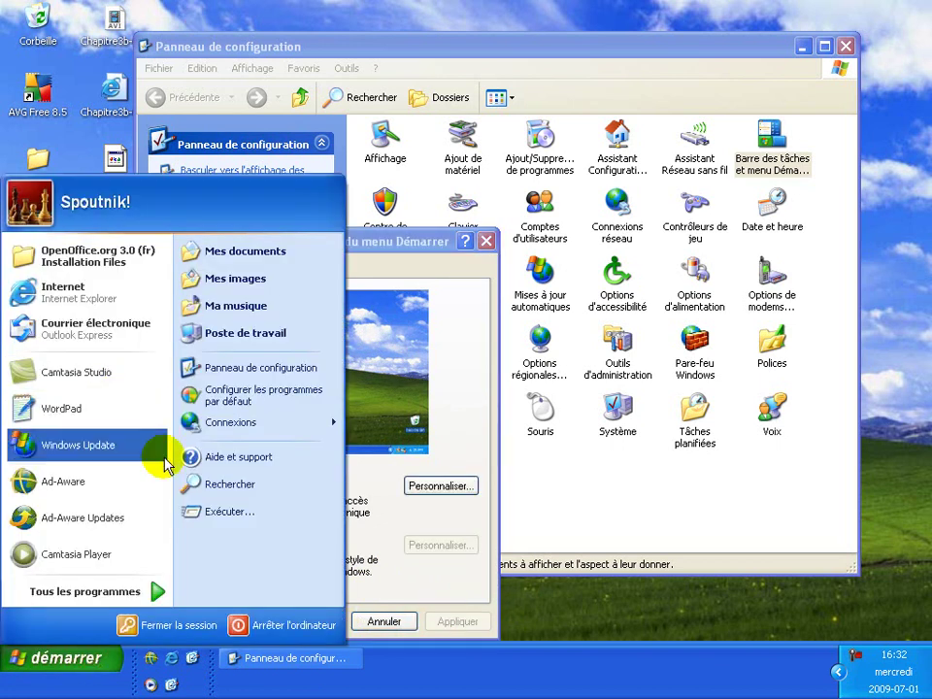
key("Escape")
Set the Start menu program icon size to Petites icônes, apply the change and view the resulting menu
left_click(435, 487)
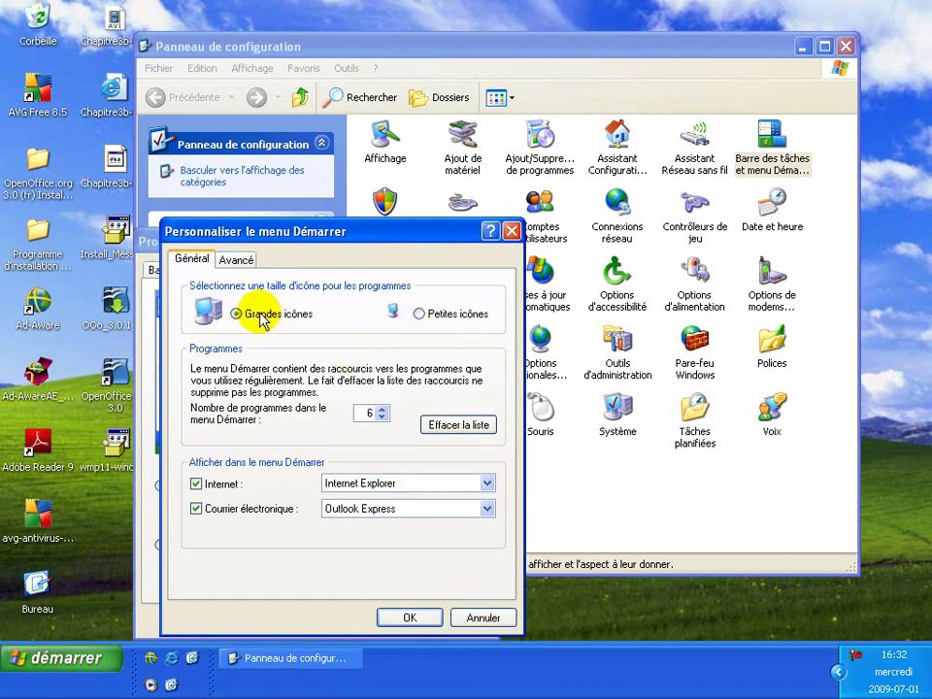
left_click(424, 315)
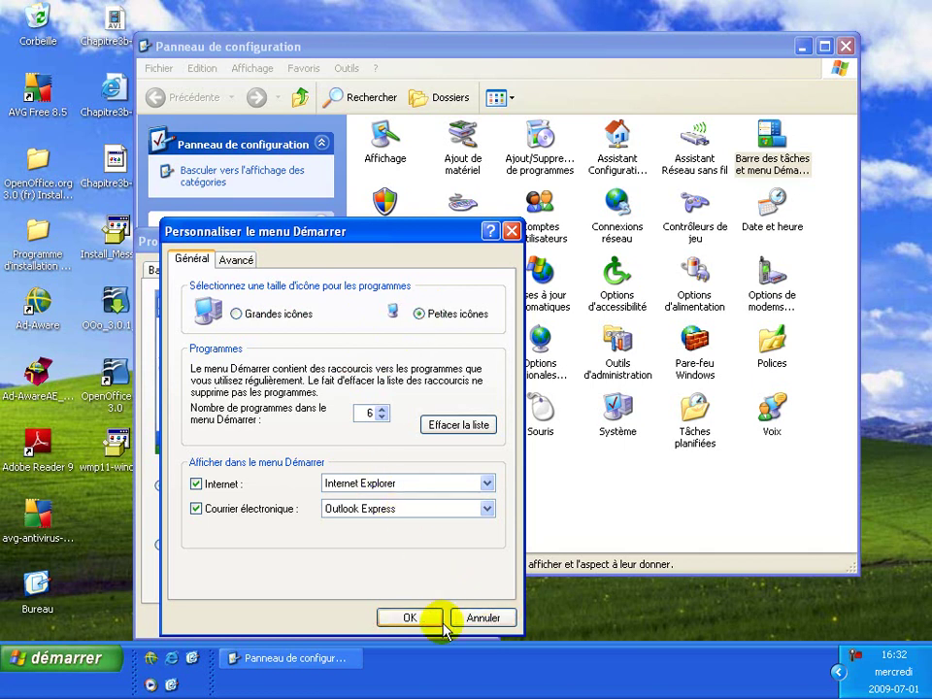
left_click(112, 661)
left_click(107, 668)
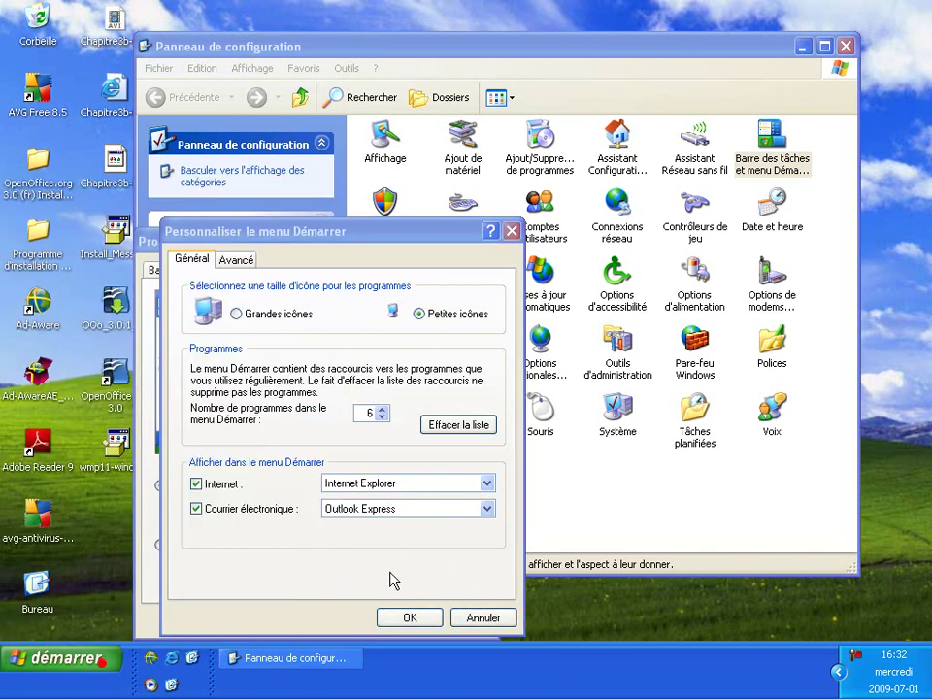
left_click(410, 617)
left_click(85, 650)
left_click(88, 663)
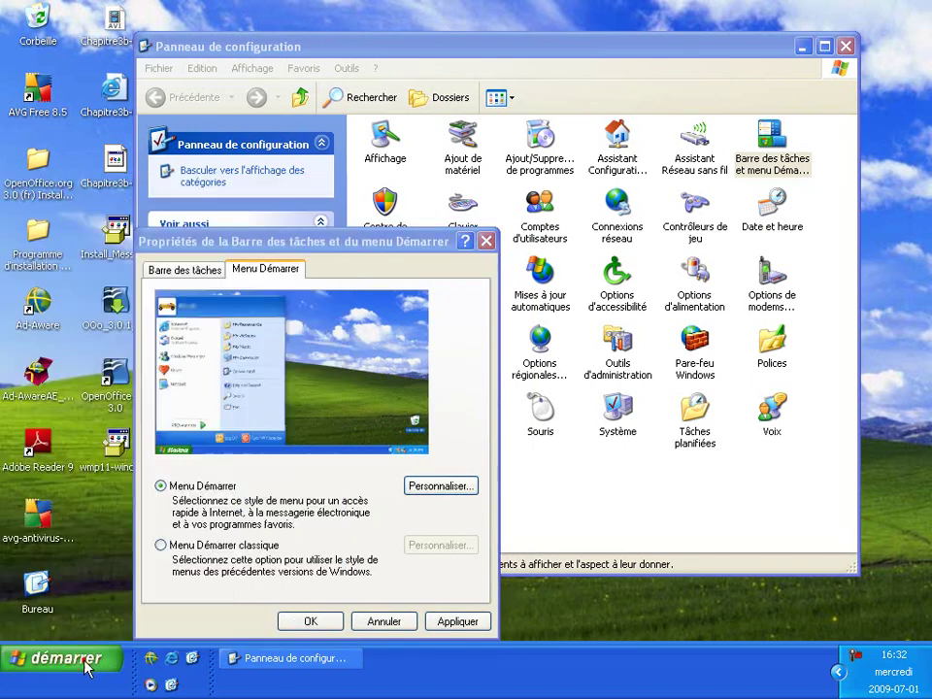
left_click(458, 621)
left_click(100, 661)
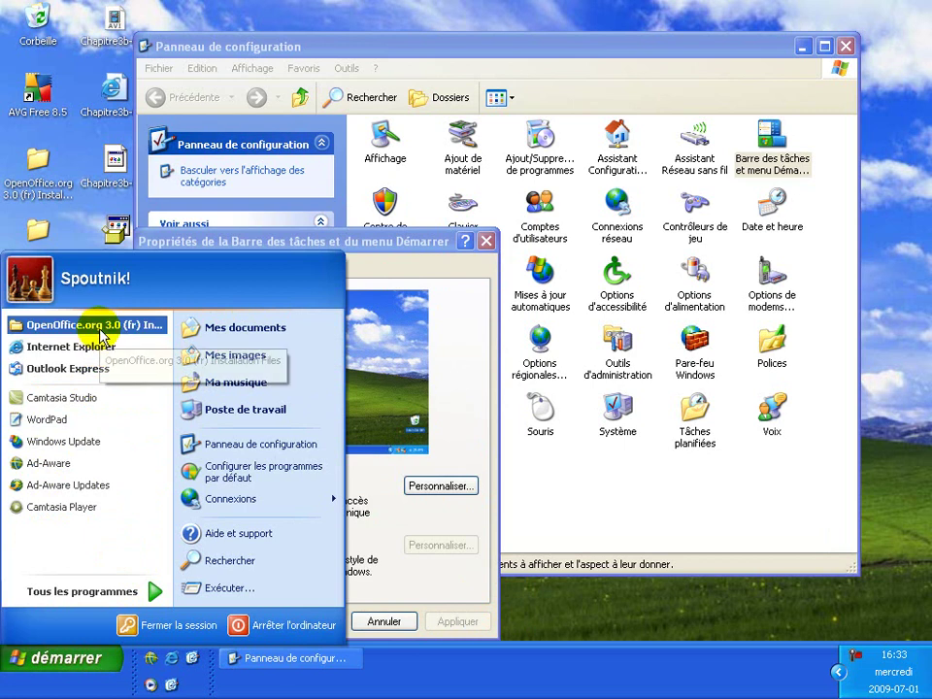
left_click(452, 532)
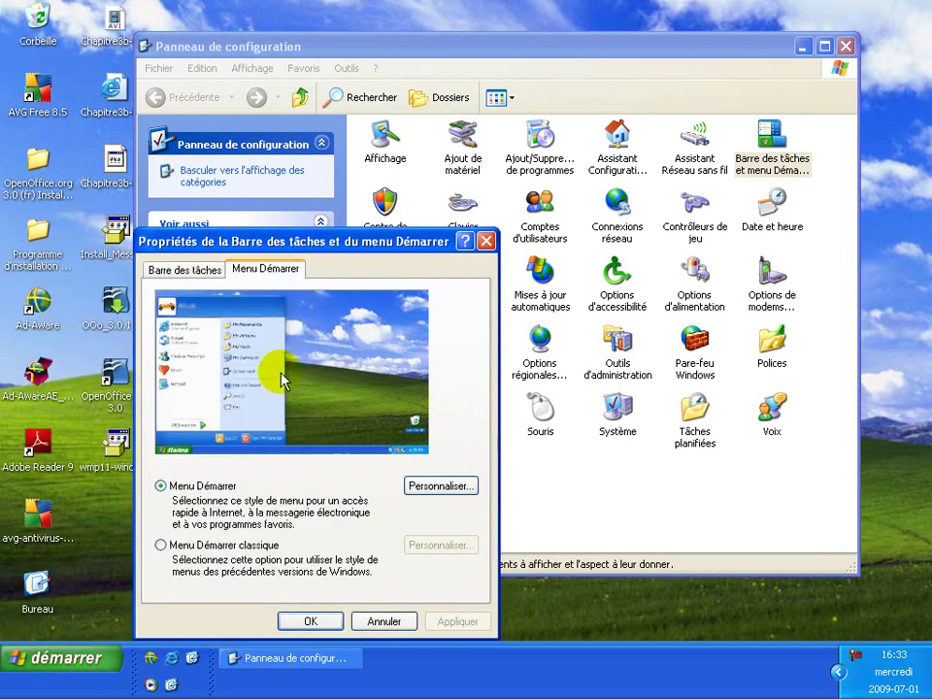
Set the Start menu program icon size to Grandes icônes, and compare the other general customization options with the Start menu's current entries
left_click(461, 486)
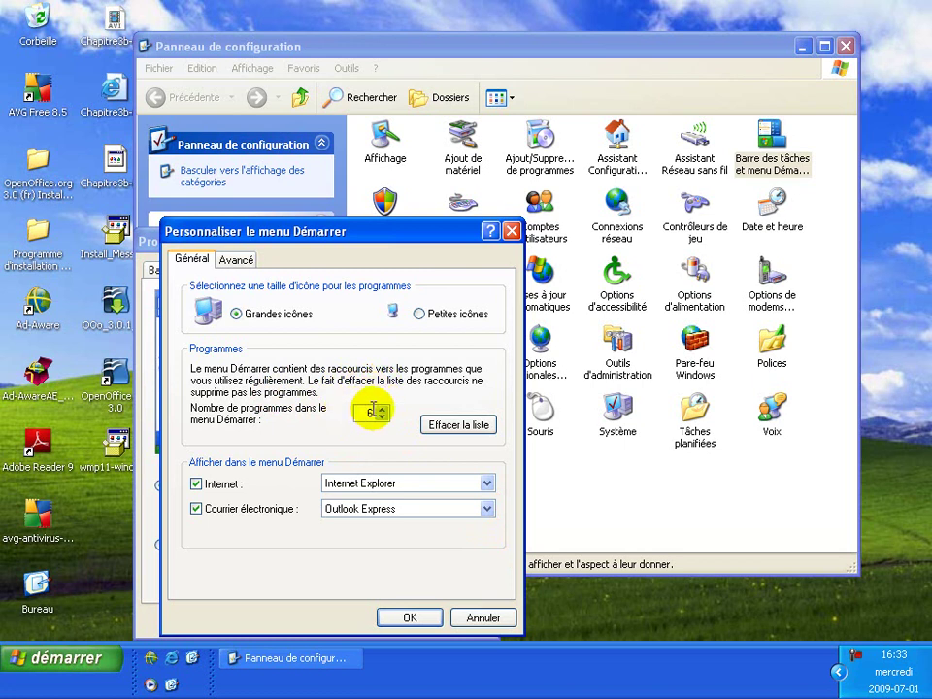
left_click(103, 661)
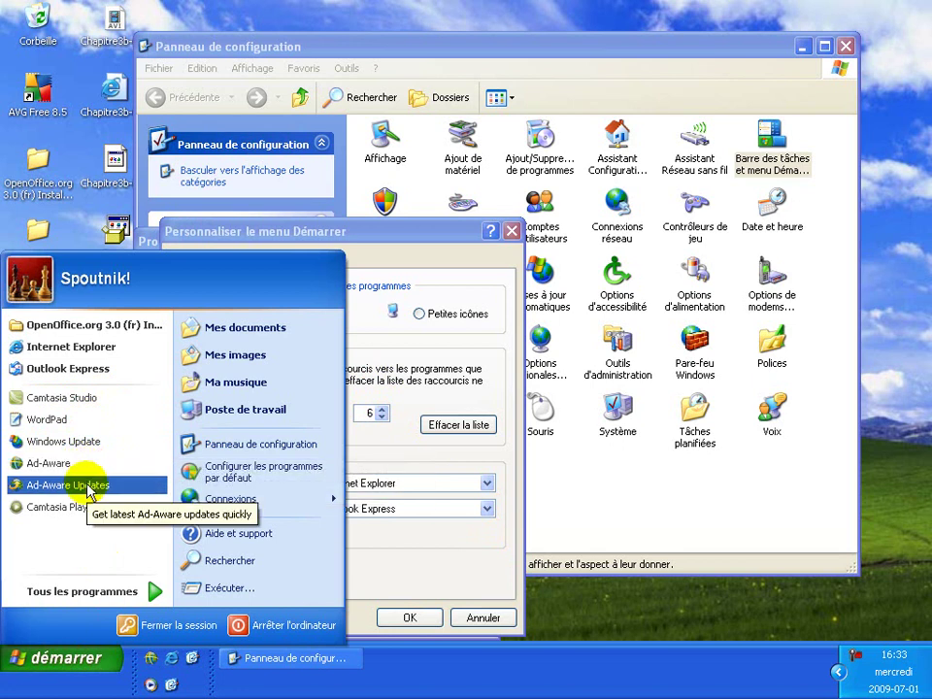
left_click(402, 427)
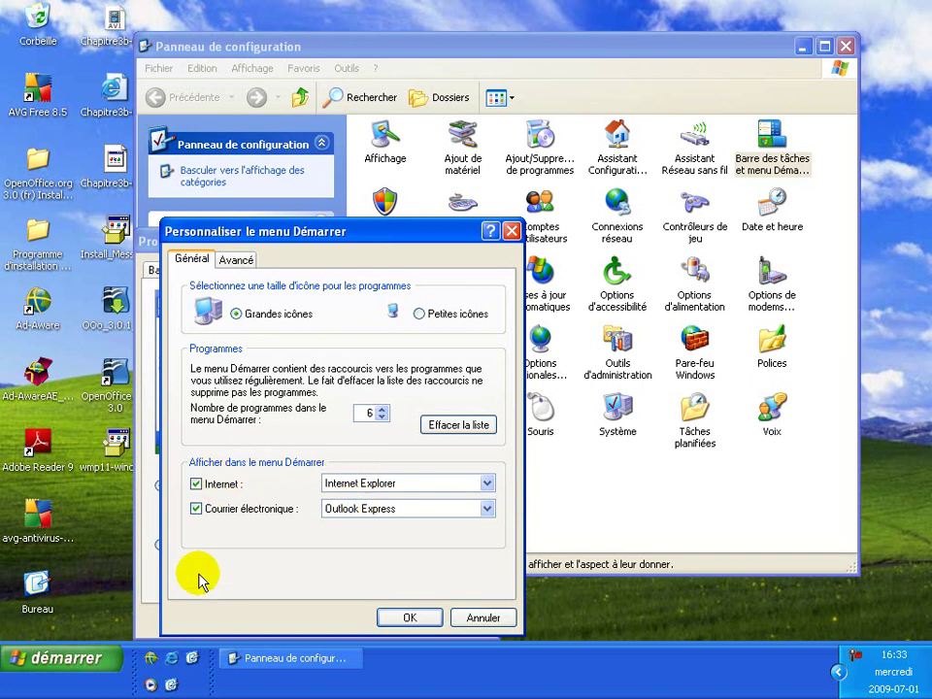
left_click(121, 657)
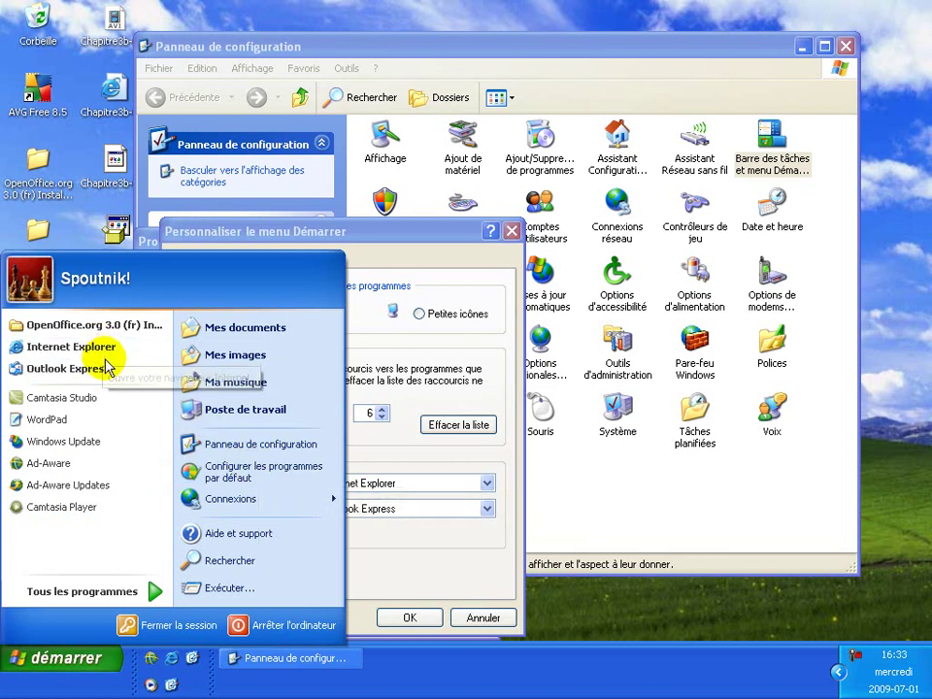
left_click(443, 554)
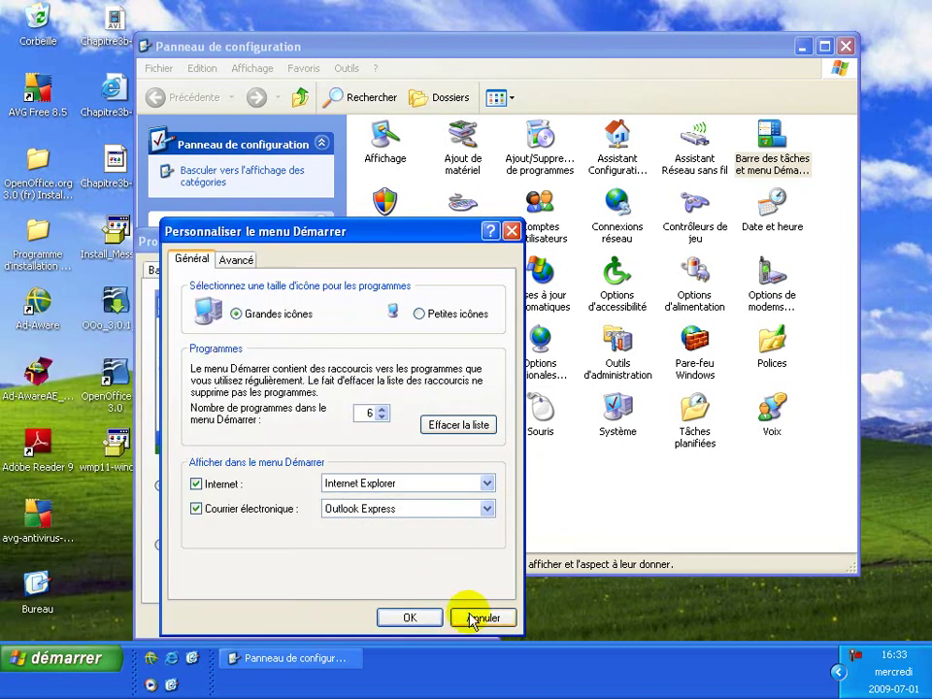
Confirm and apply the Start menu customization, close the taskbar and Start menu properties, and view the resulting Start menu
left_click(412, 617)
left_click(433, 622)
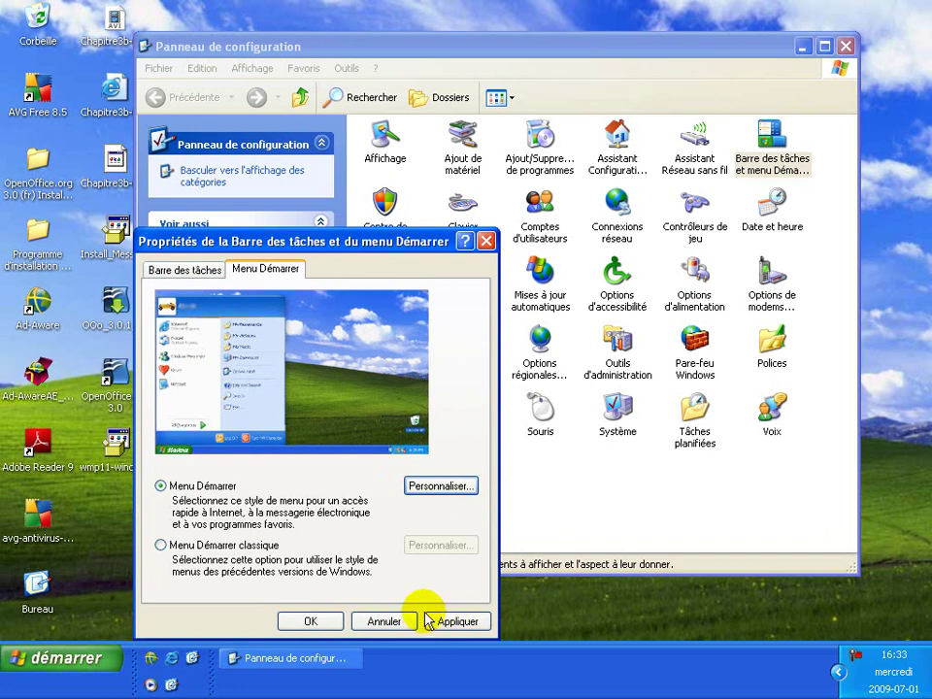
left_click(326, 622)
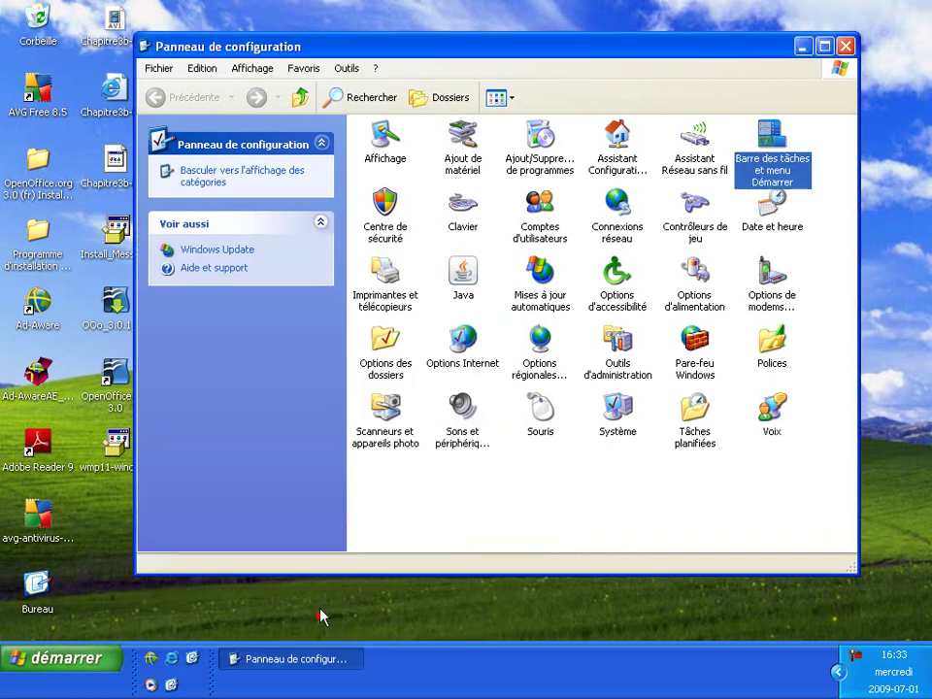
left_click(100, 660)
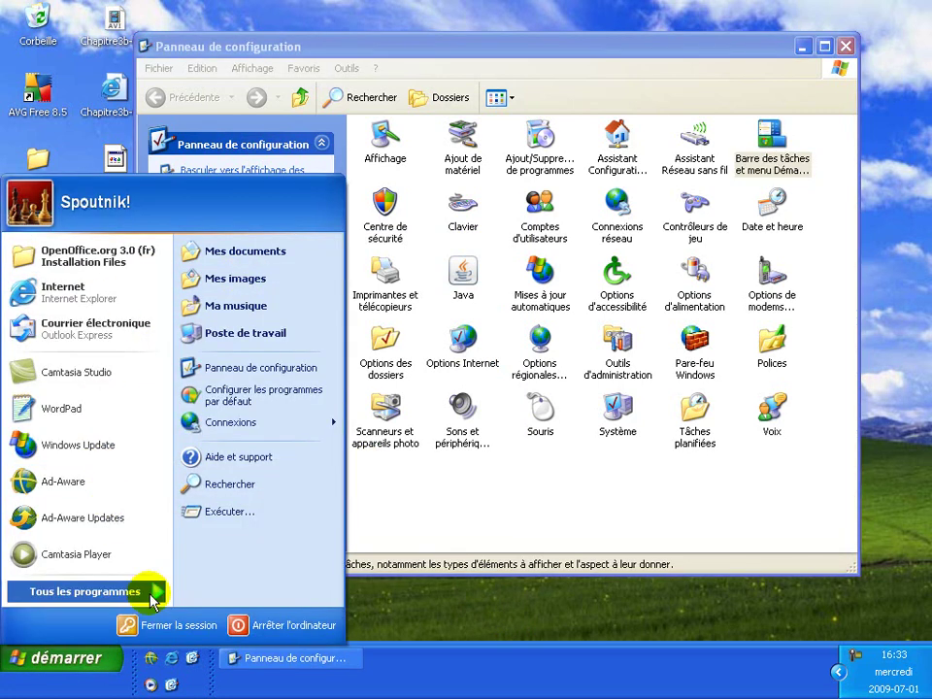
left_click(476, 487)
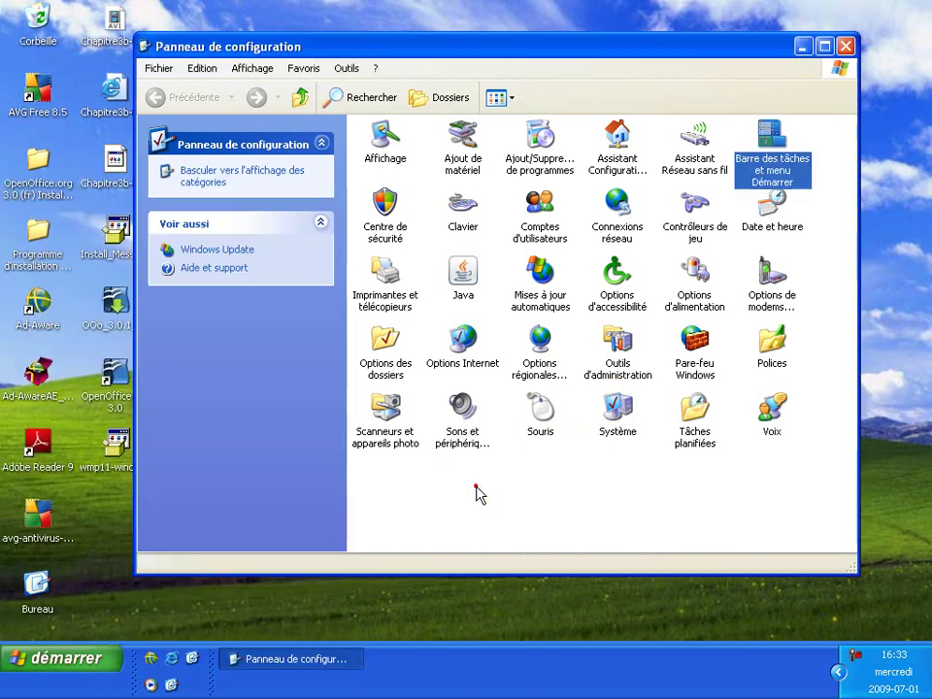